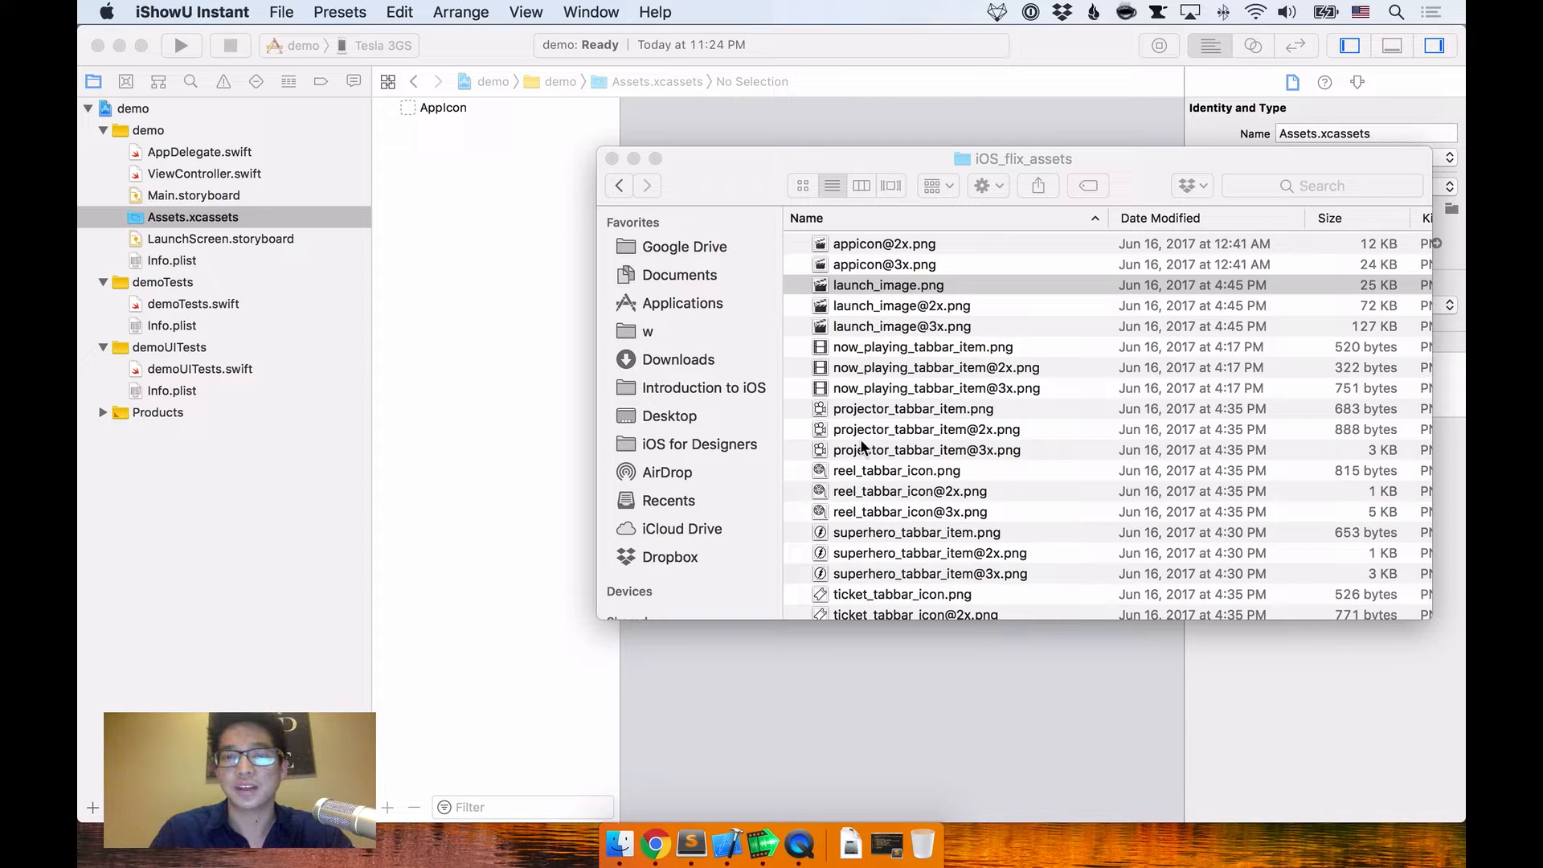
Step: Preview projector_tabbar_item.png and its larger variants in the iOS_flix_assets folder to compare their sizes
left_click(848, 410)
left_click(848, 410)
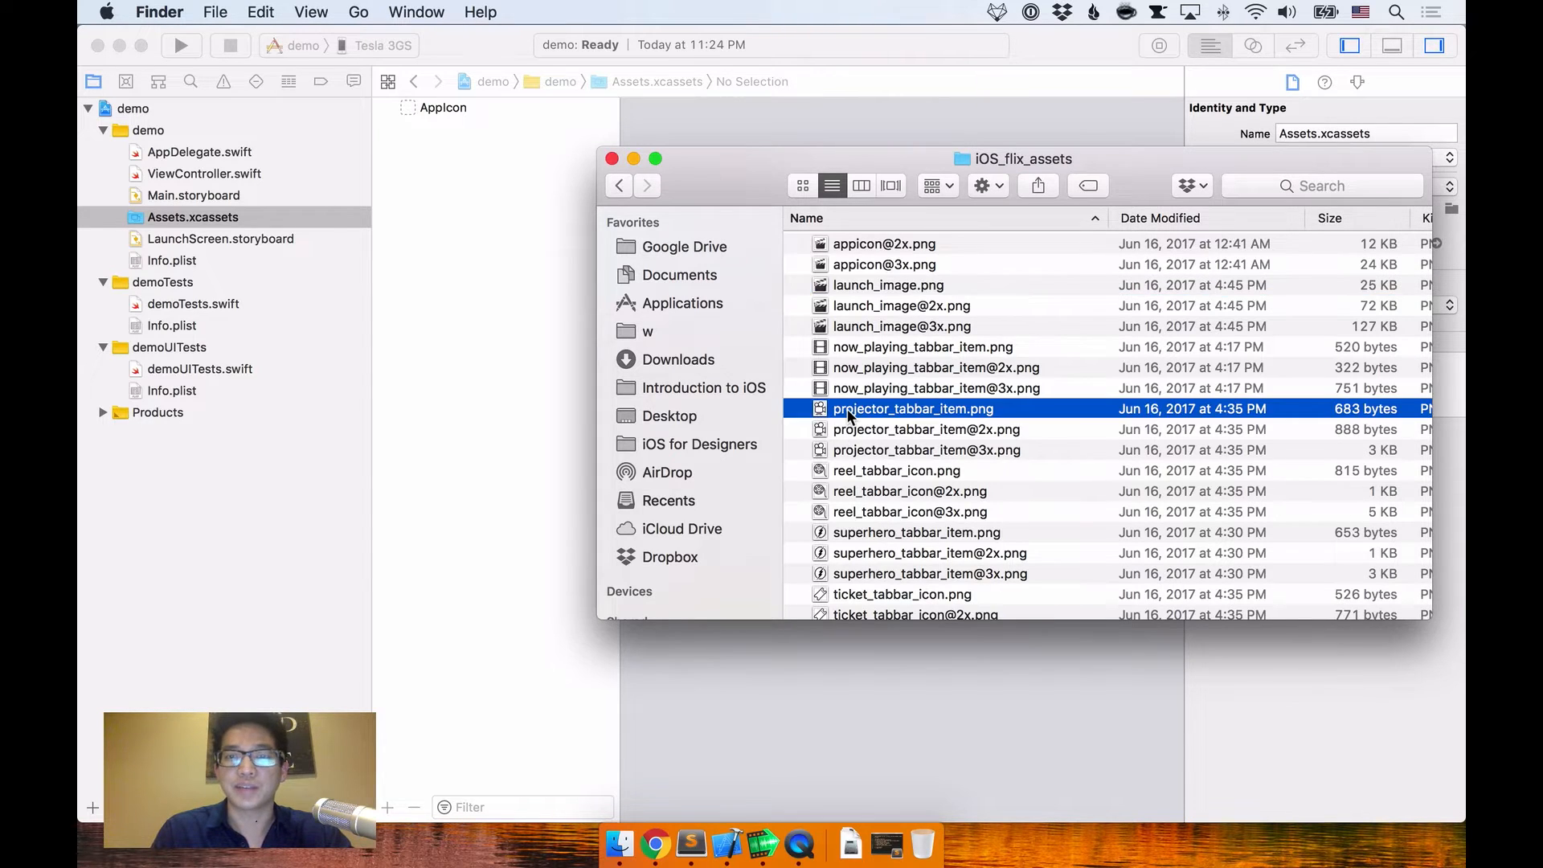
key("space")
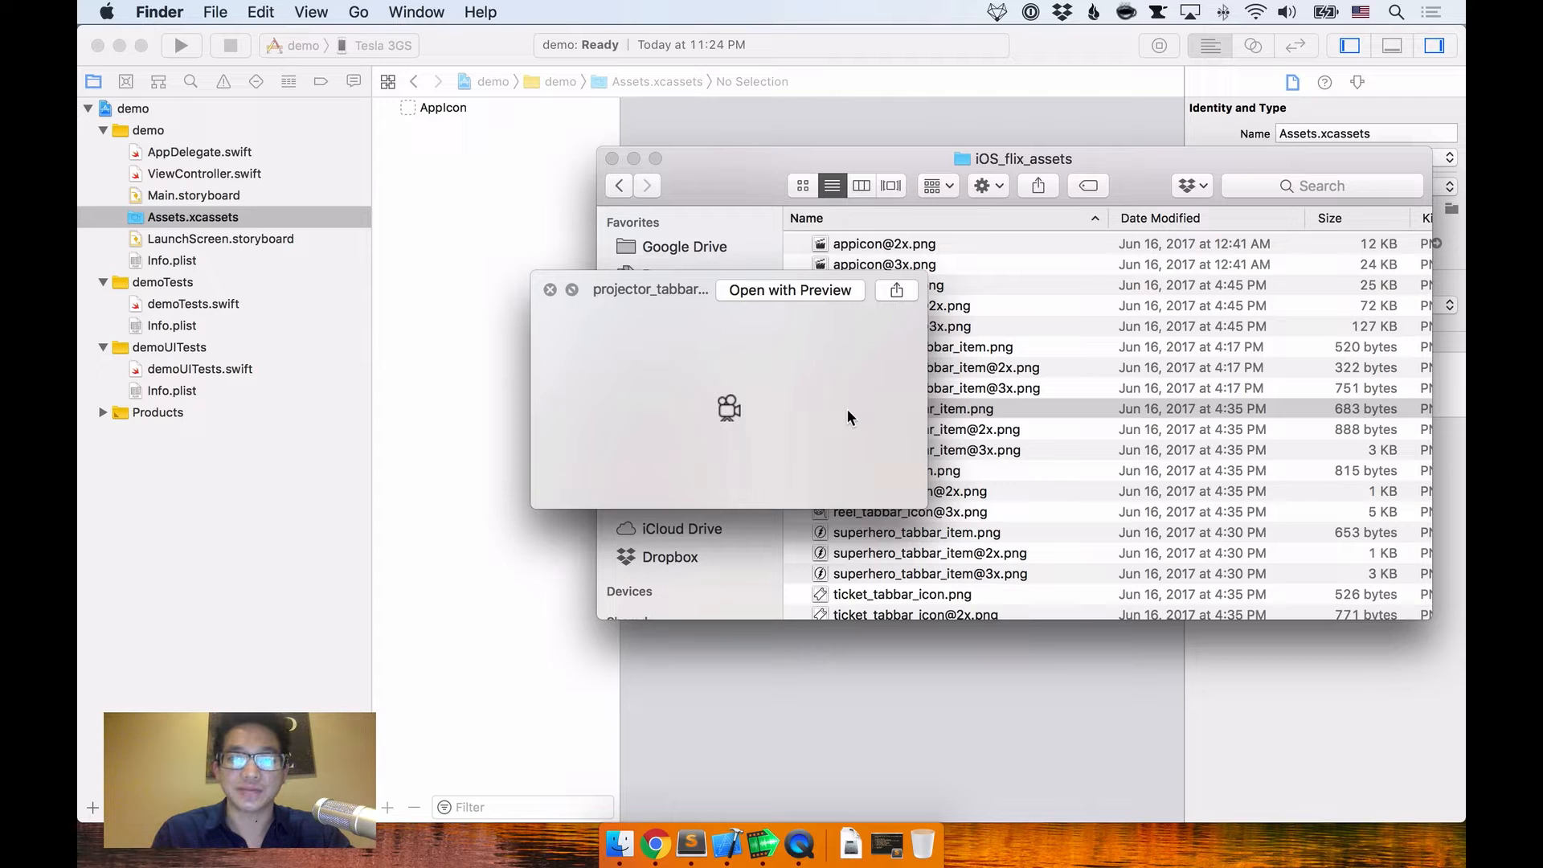
key("space")
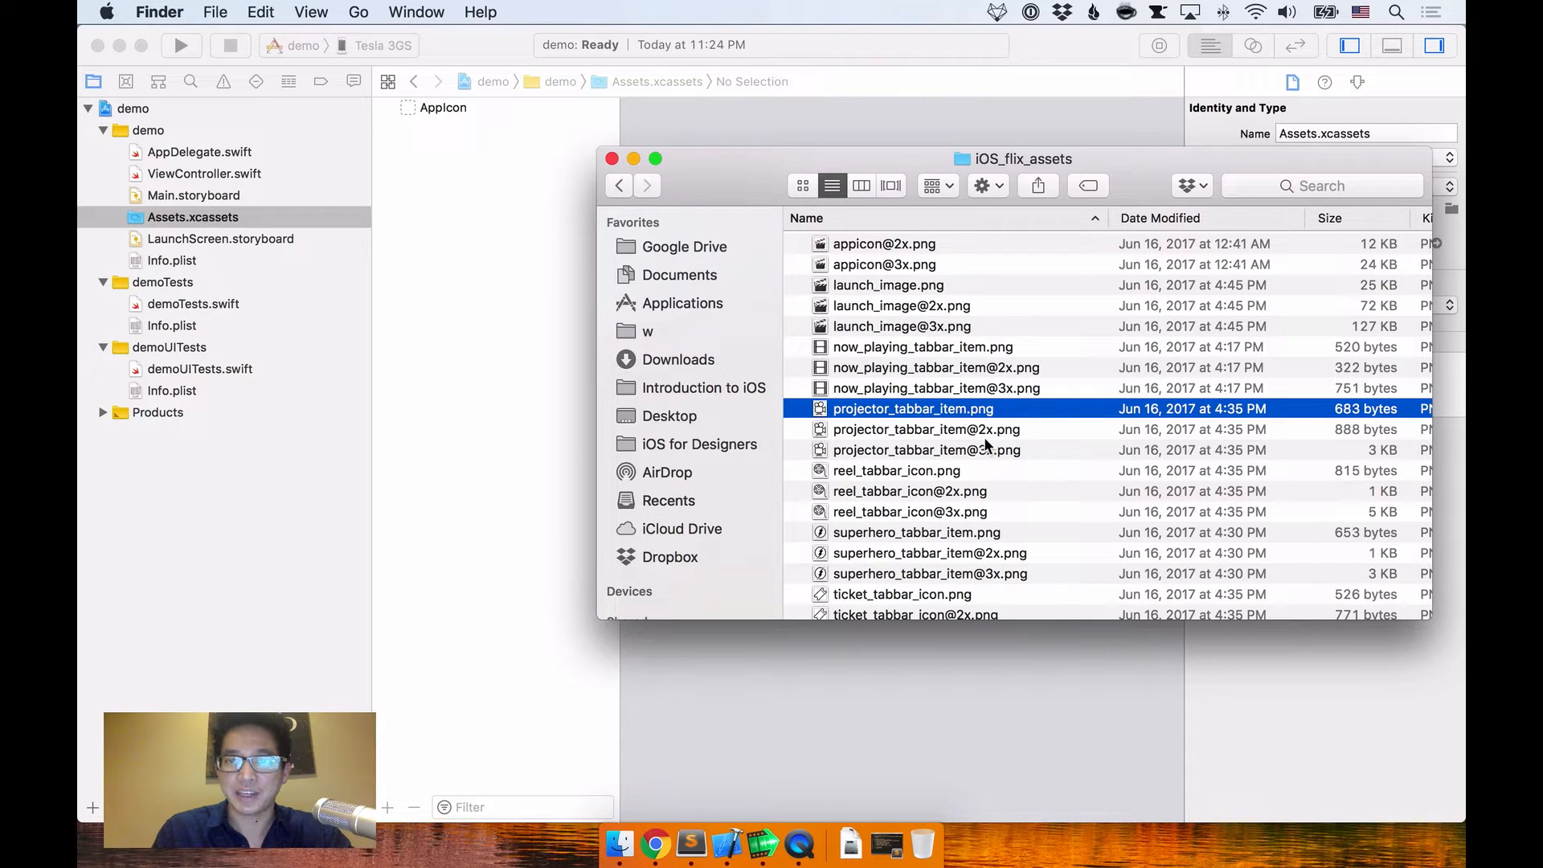
left_click(948, 434)
key("space")
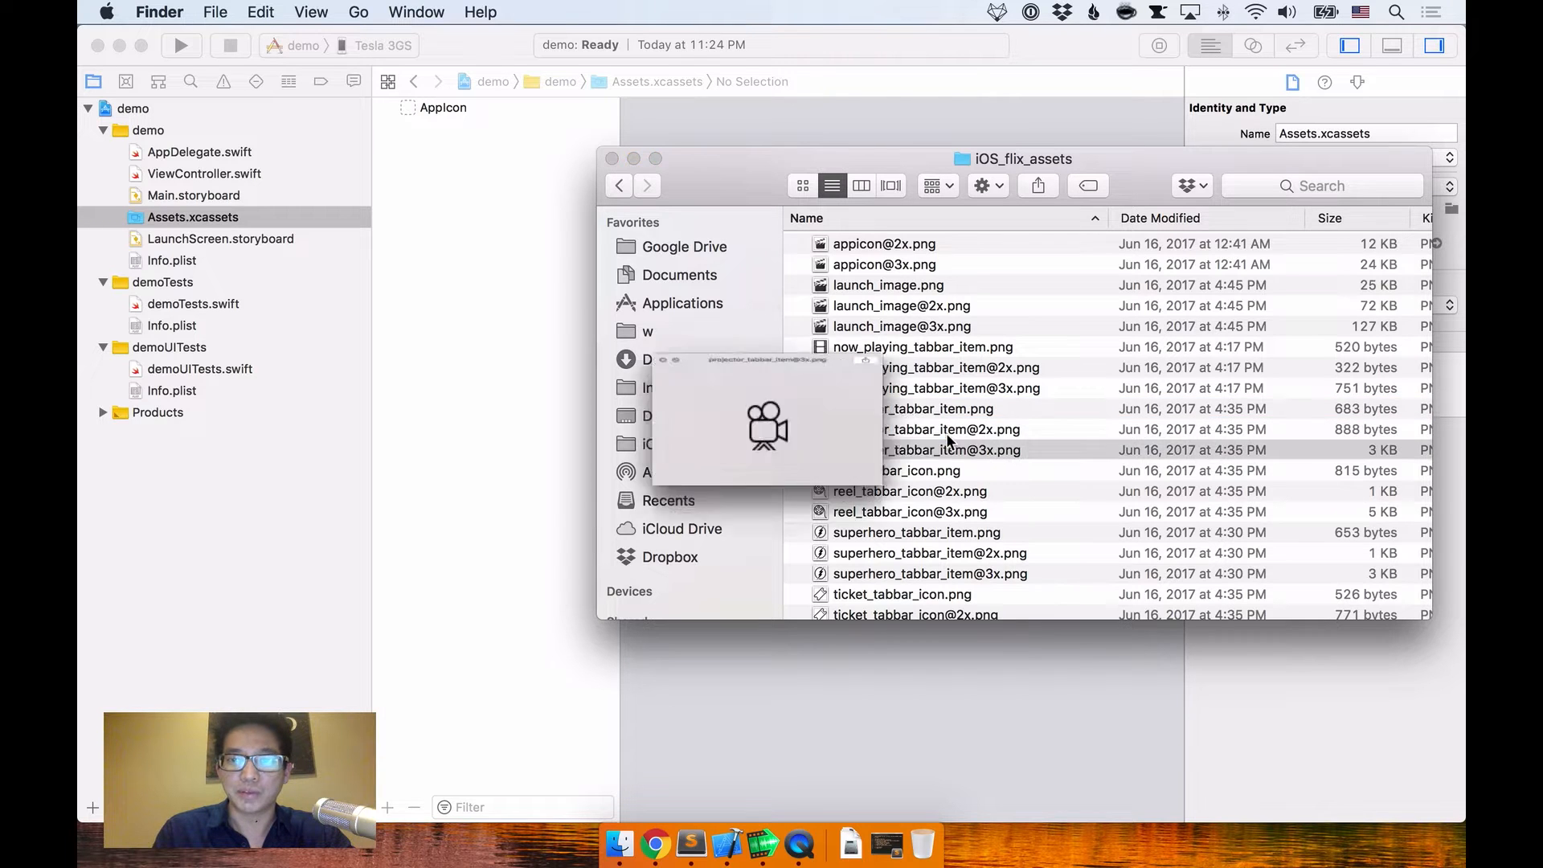
key("Up")
key("space")
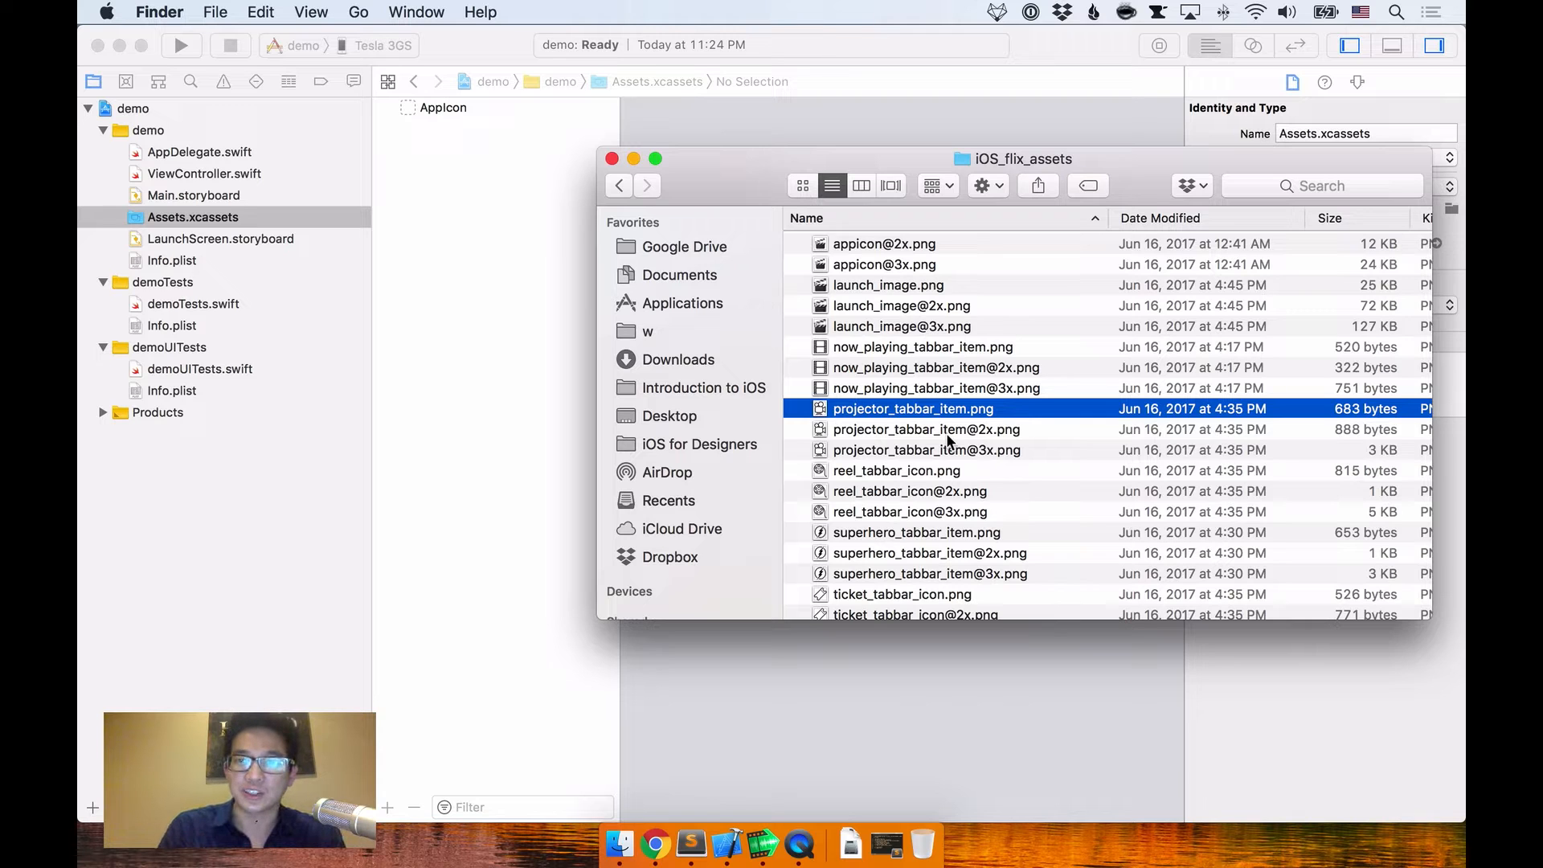
left_click(998, 452)
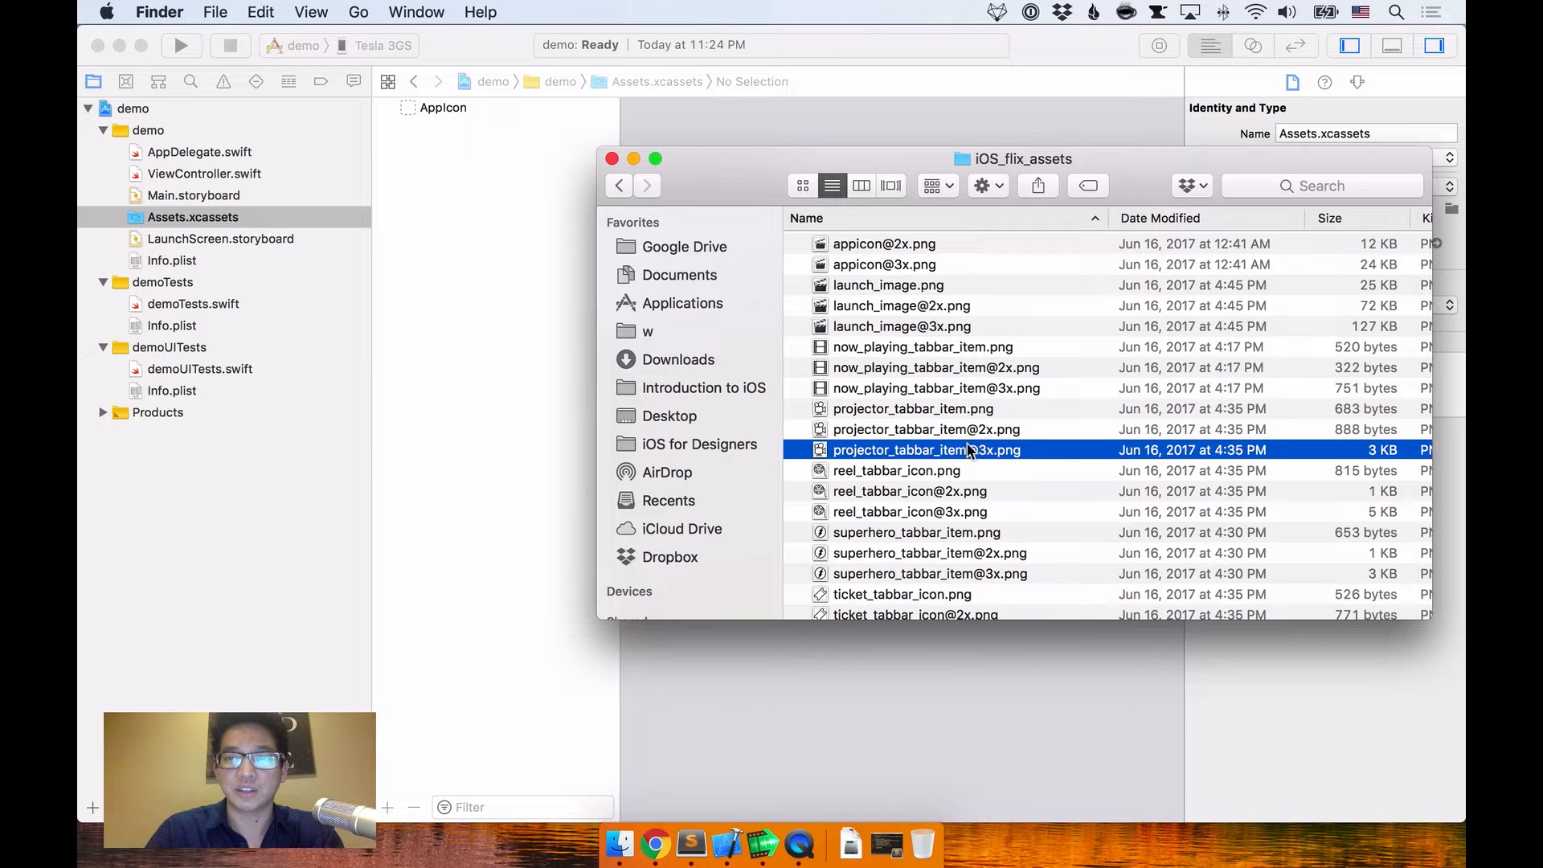
left_click(930, 414, "shift")
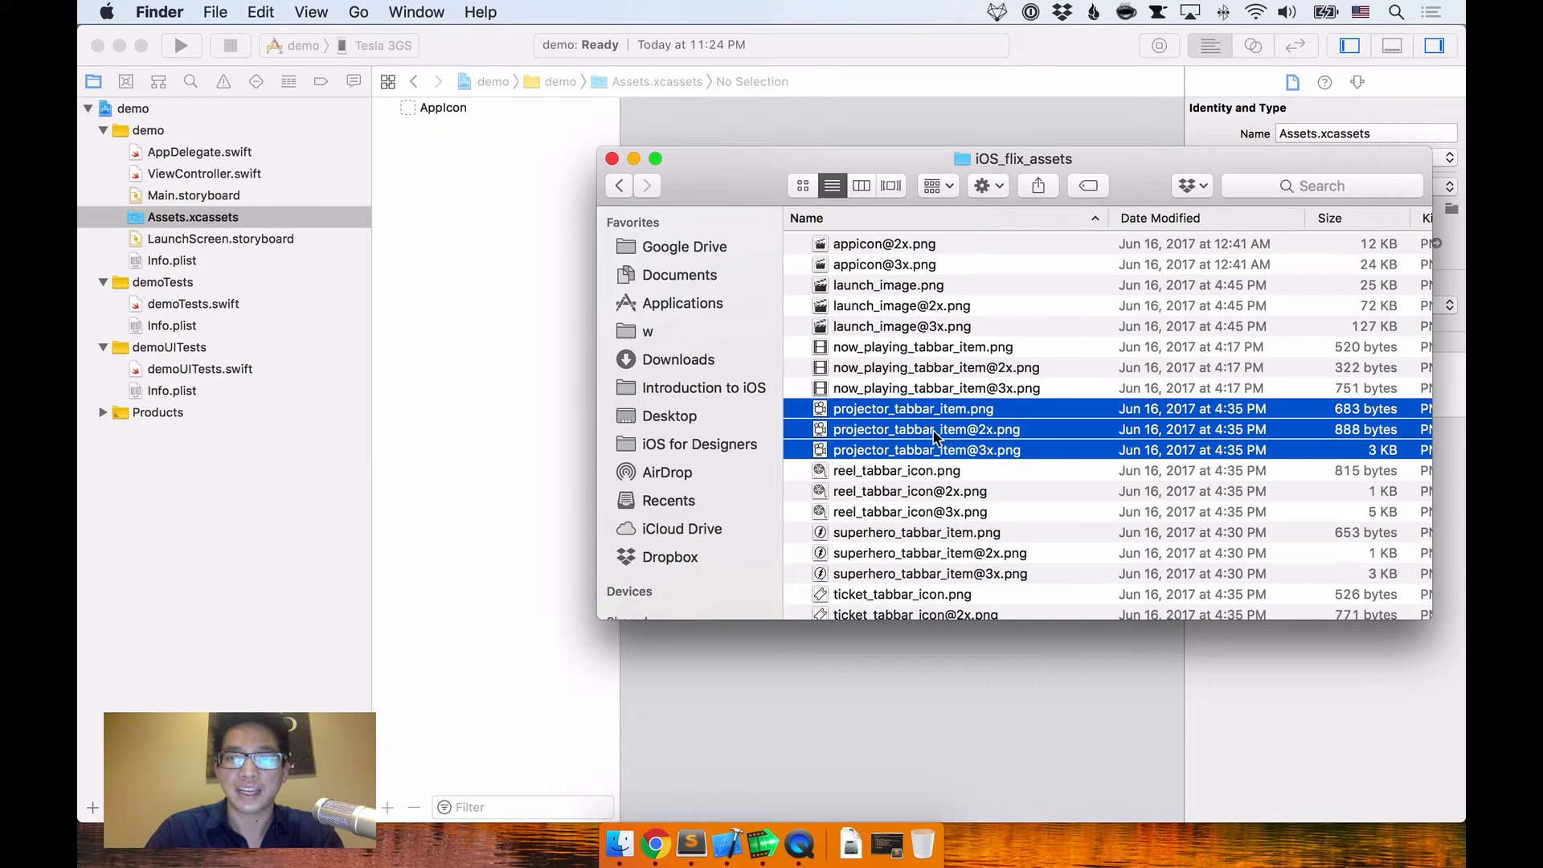
left_click(935, 436)
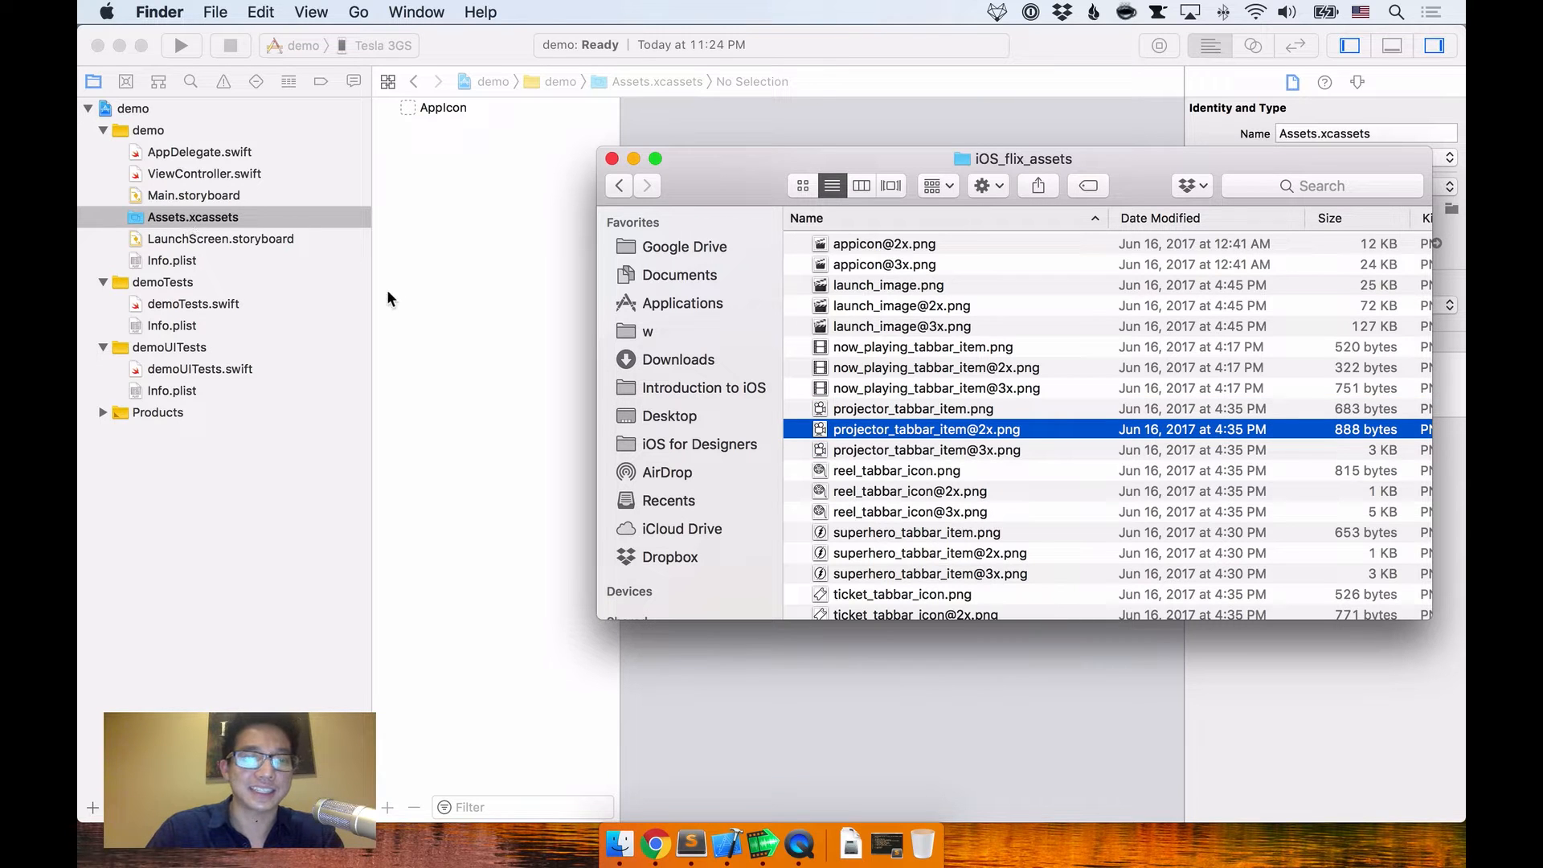
left_click(934, 412)
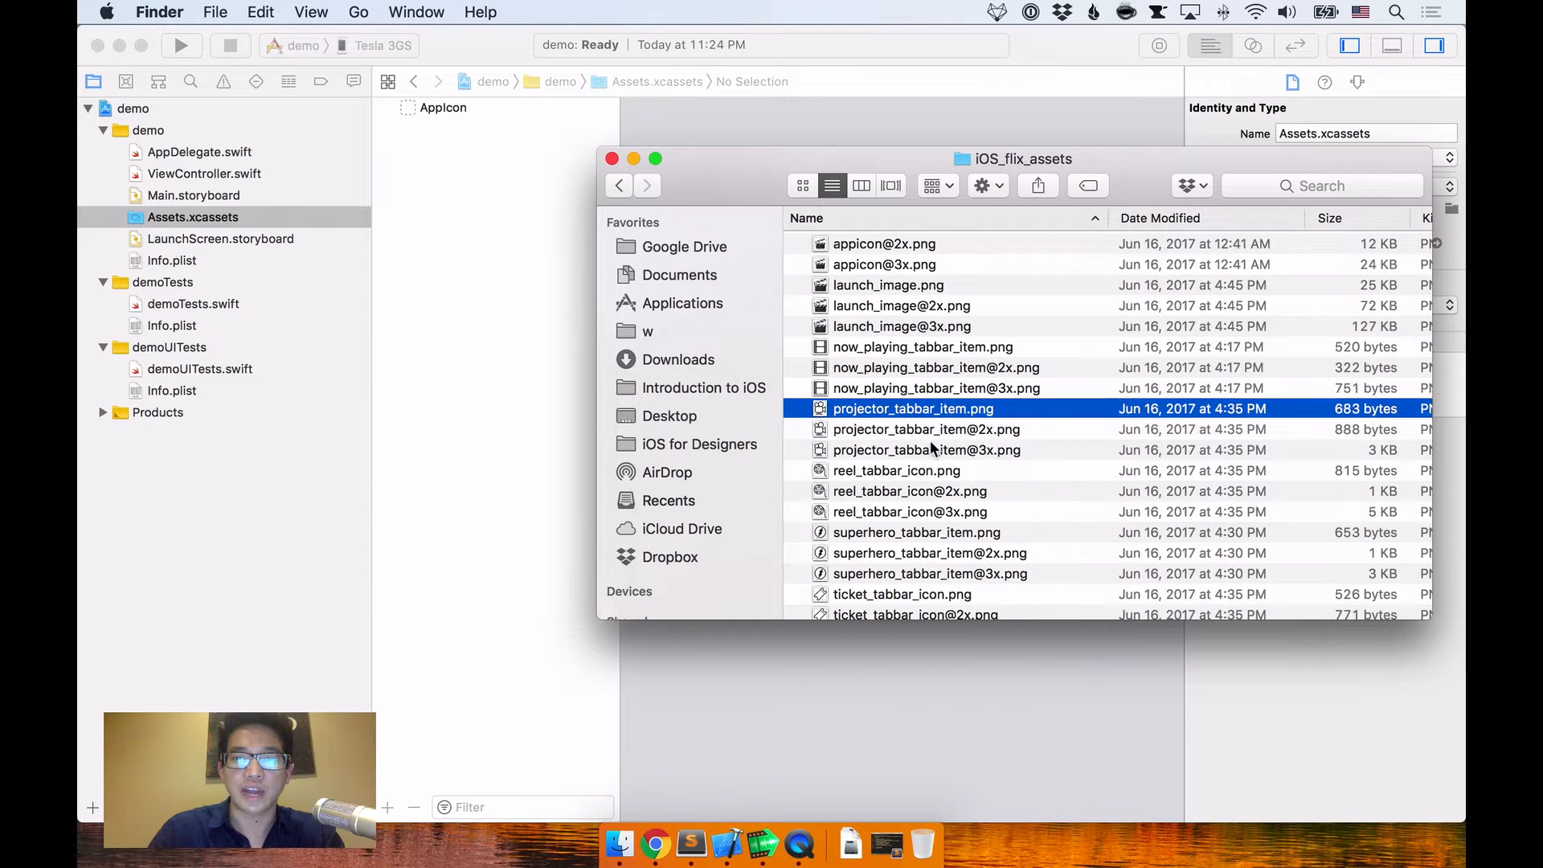
left_click(934, 448, "shift")
left_click_drag(929, 434, 505, 254)
left_click(504, 254)
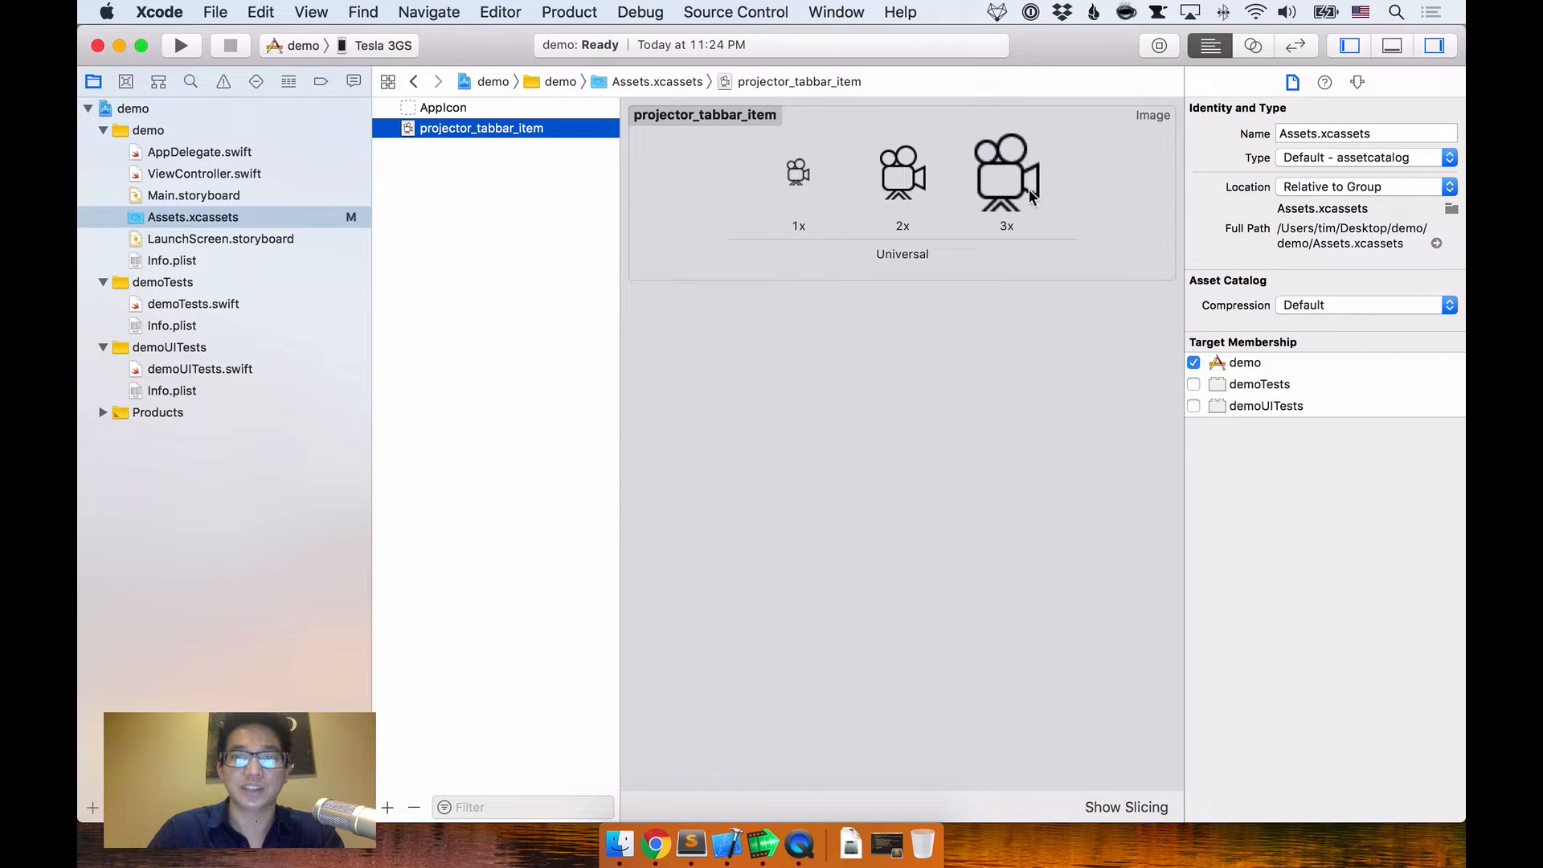
left_click(620, 844)
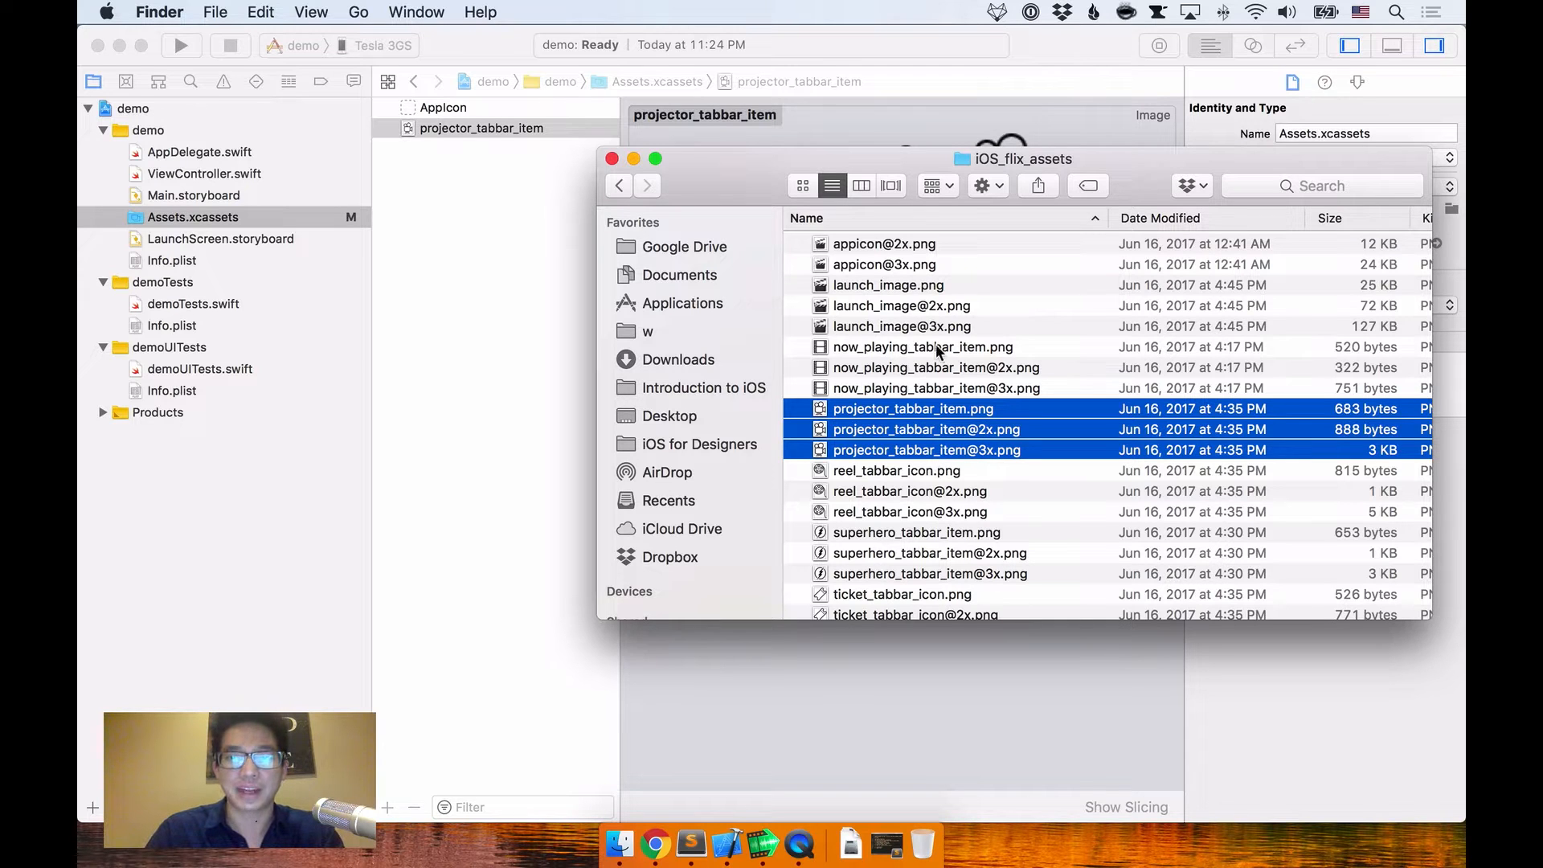
scroll(937, 352, "up", 1)
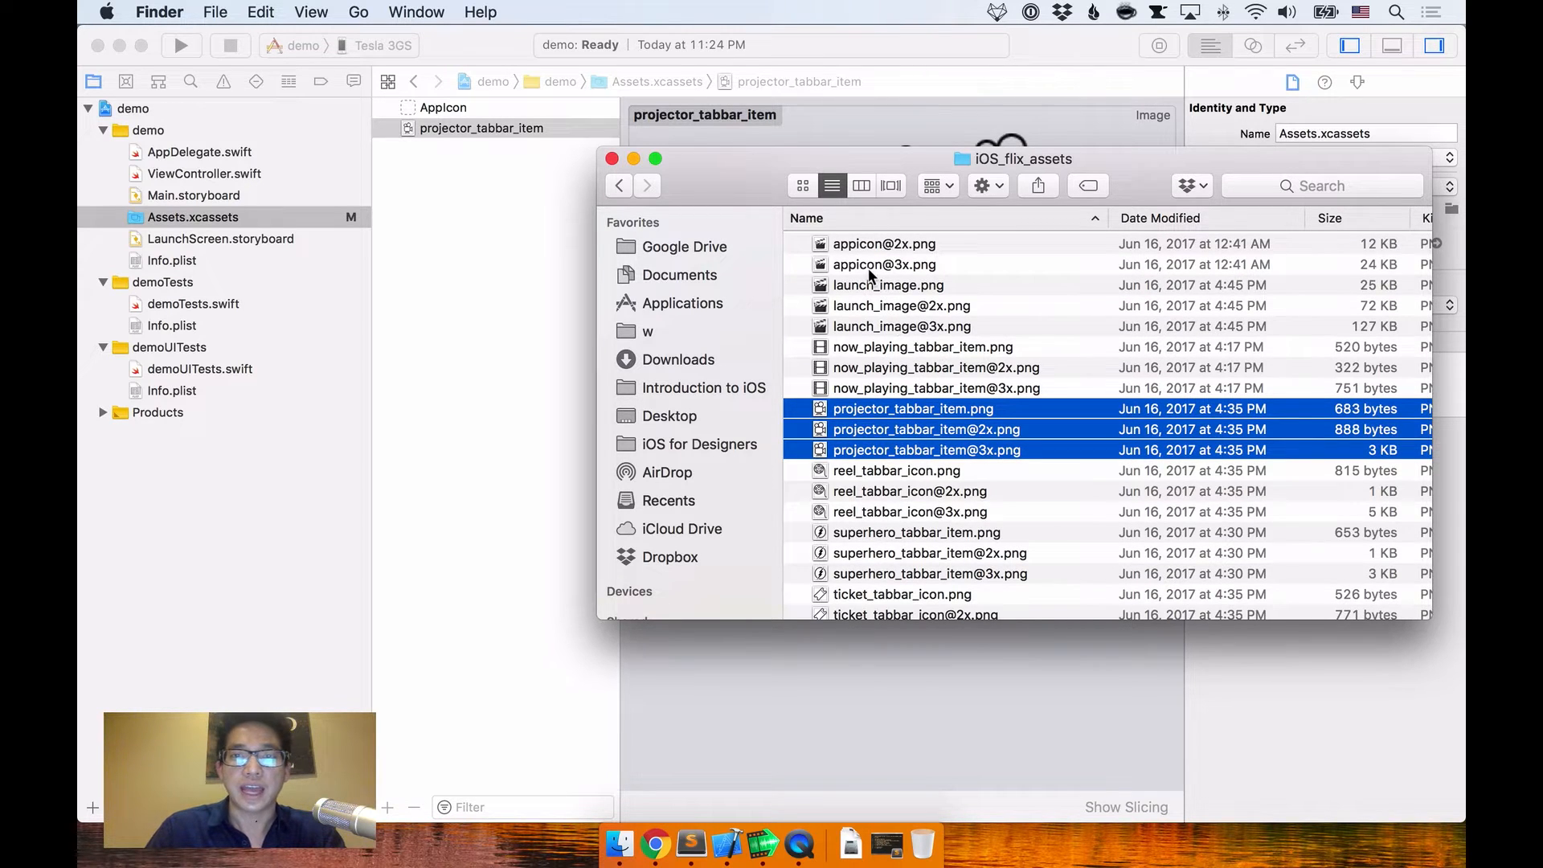
left_click(850, 246)
left_click(851, 267, "shift")
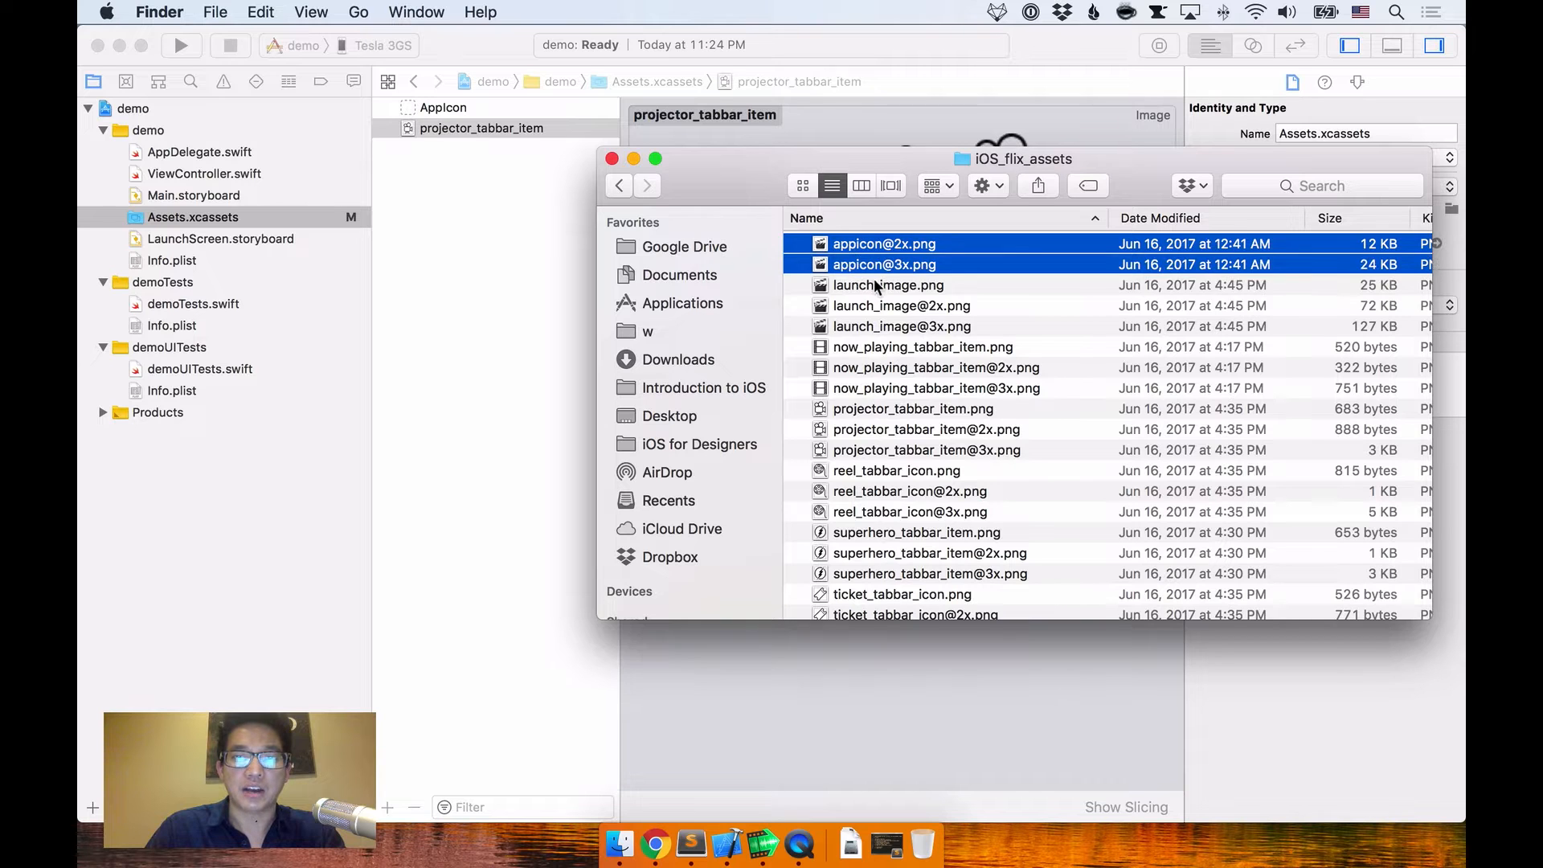
left_click(876, 287)
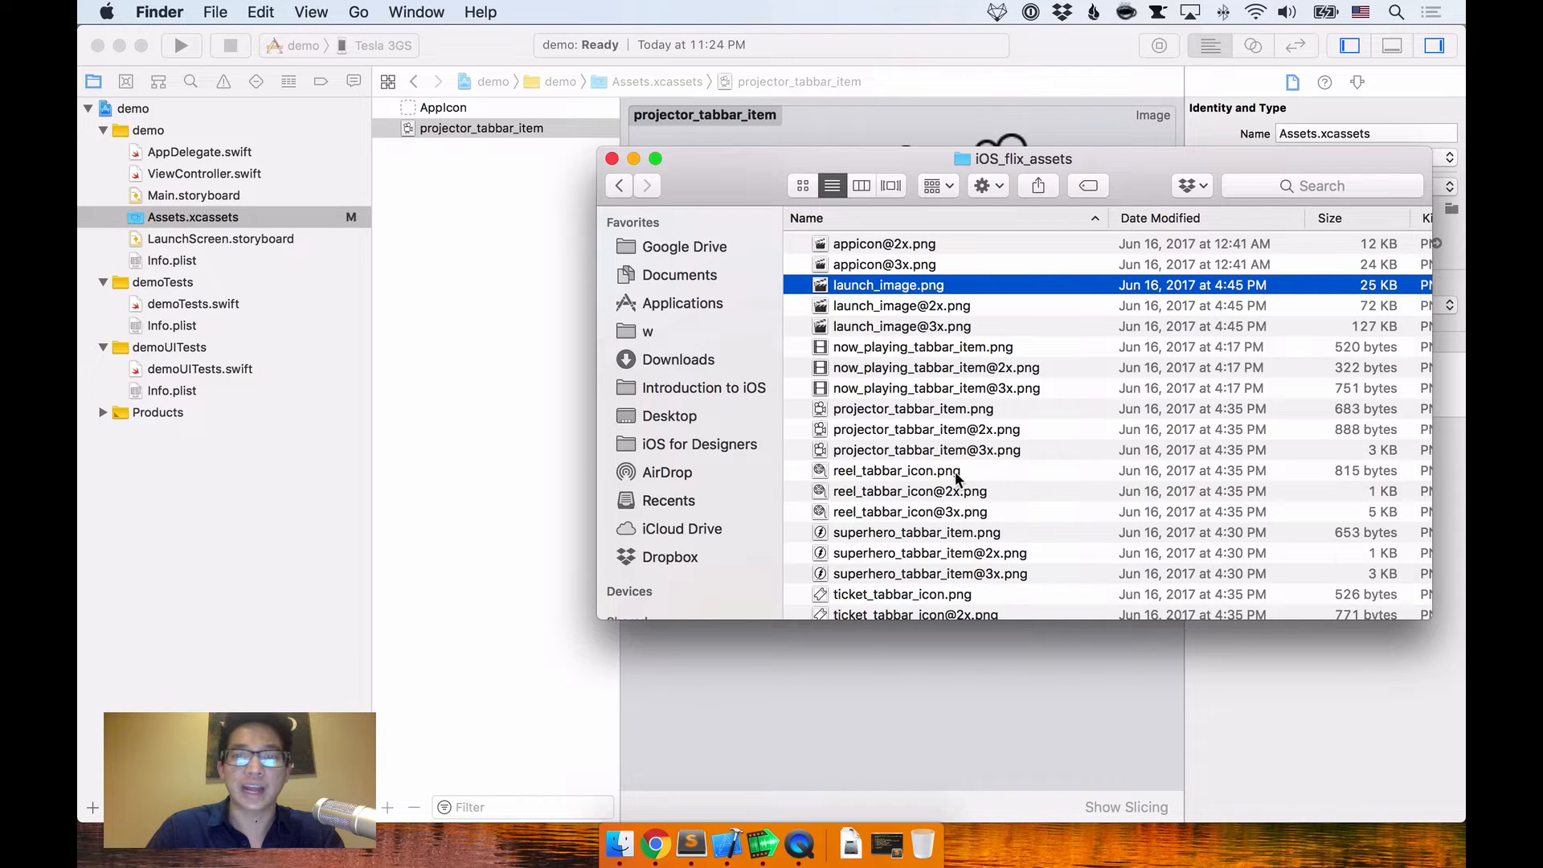
scroll(956, 479, "down", 4)
left_click(924, 609, "shift")
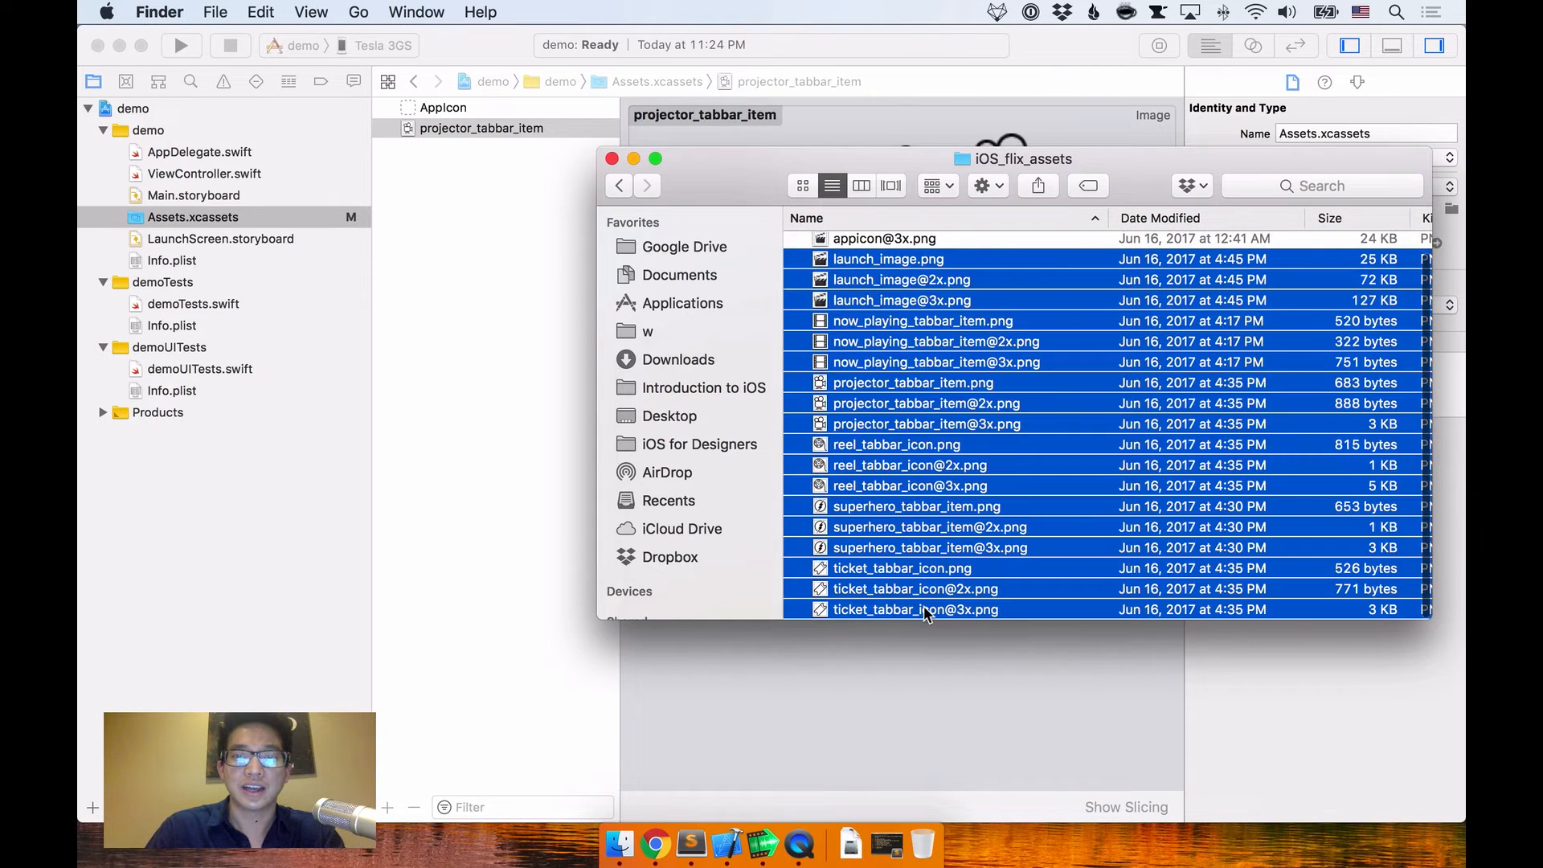
left_click_drag(907, 396, 545, 322)
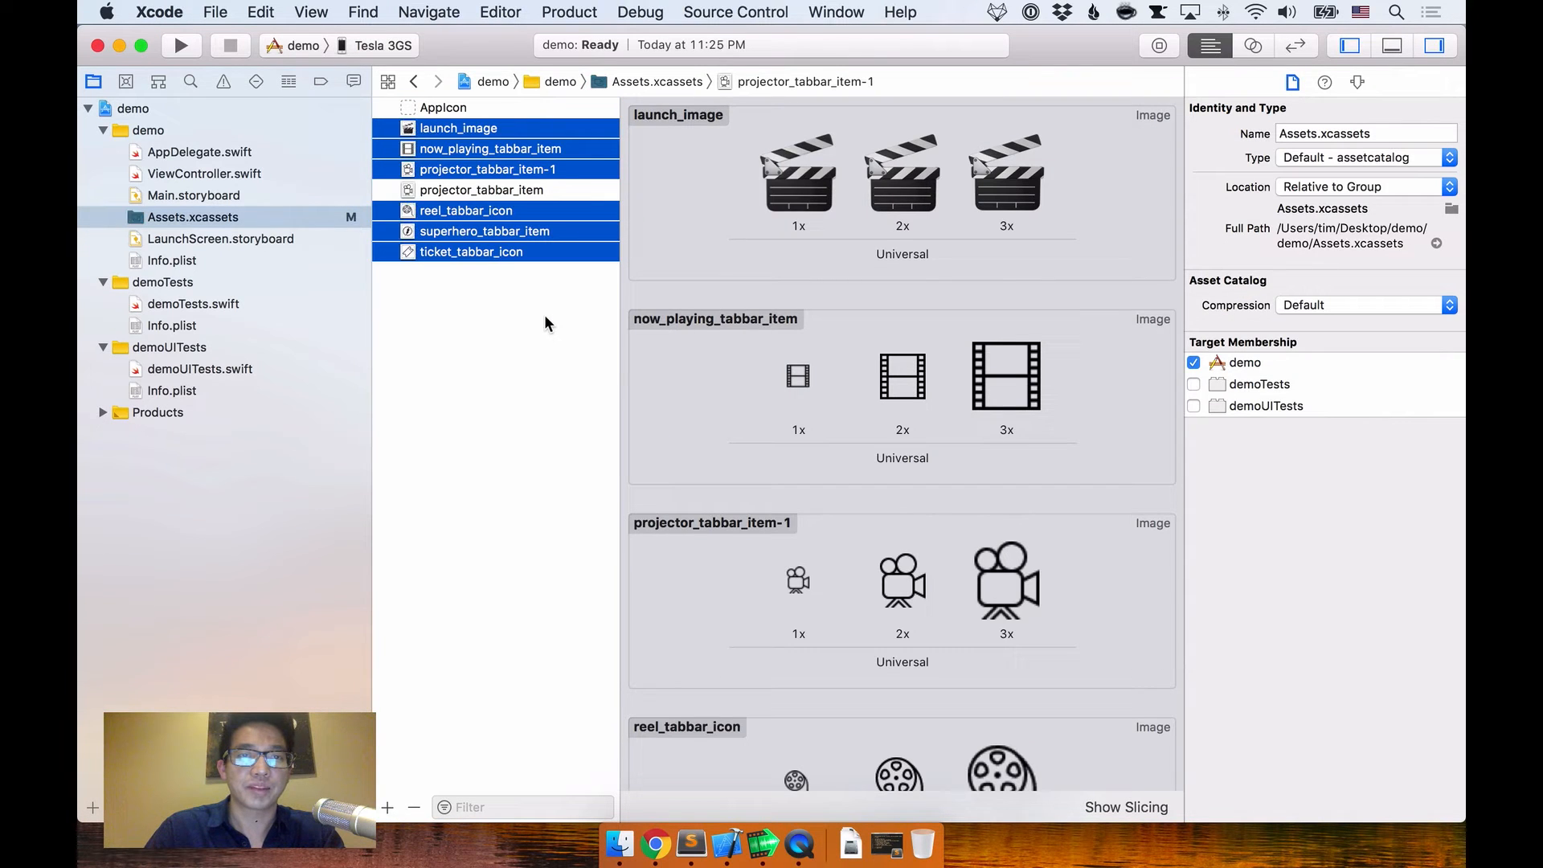
left_click(545, 318)
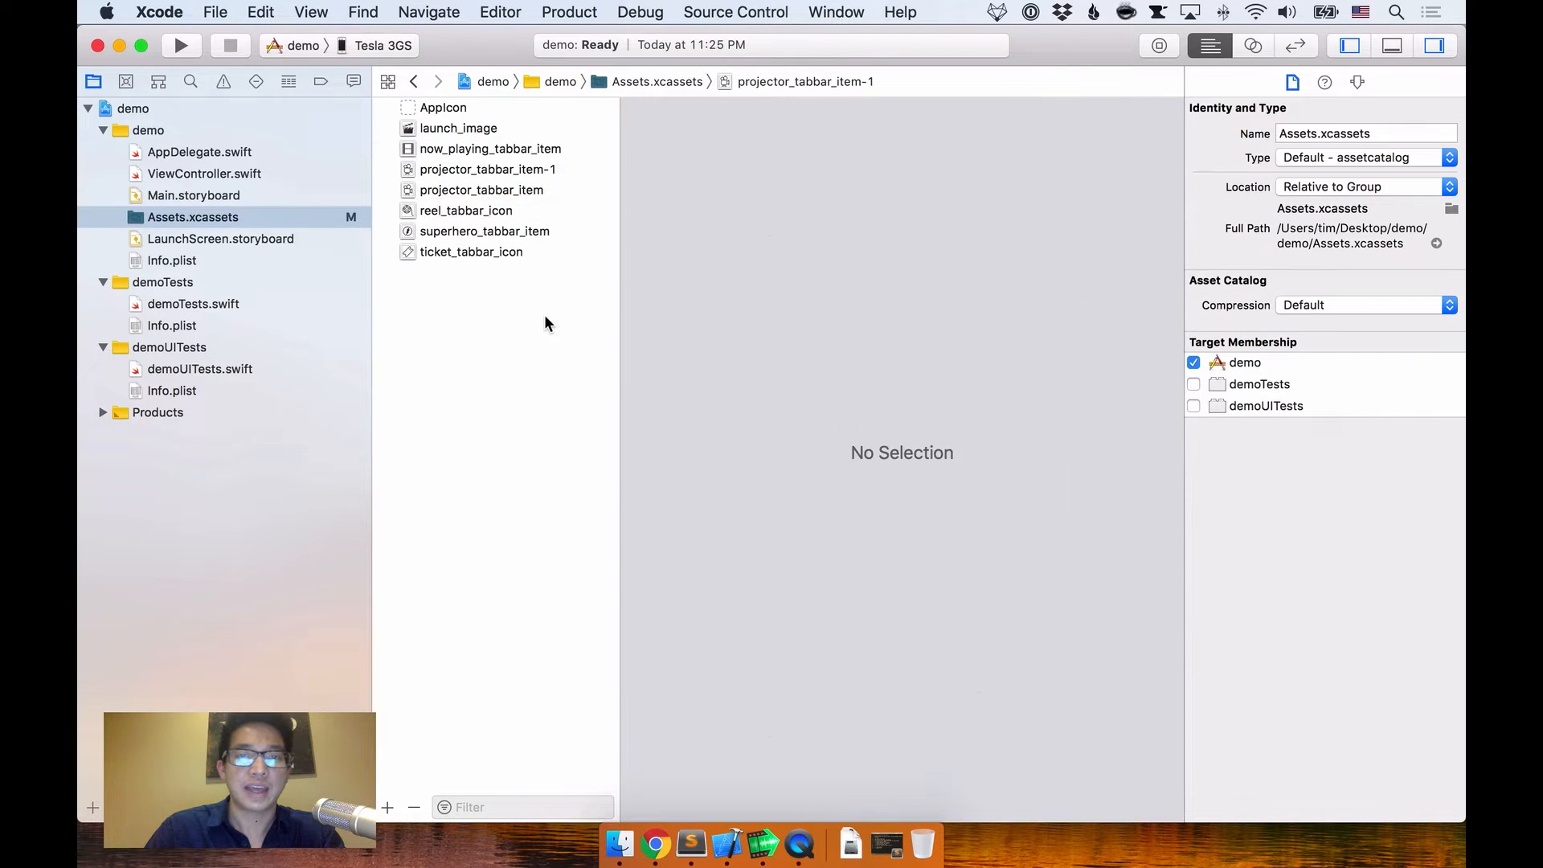
Step: Examine the icon slots of the AppIcon set and the three scales of the launch_image set
left_click(445, 107)
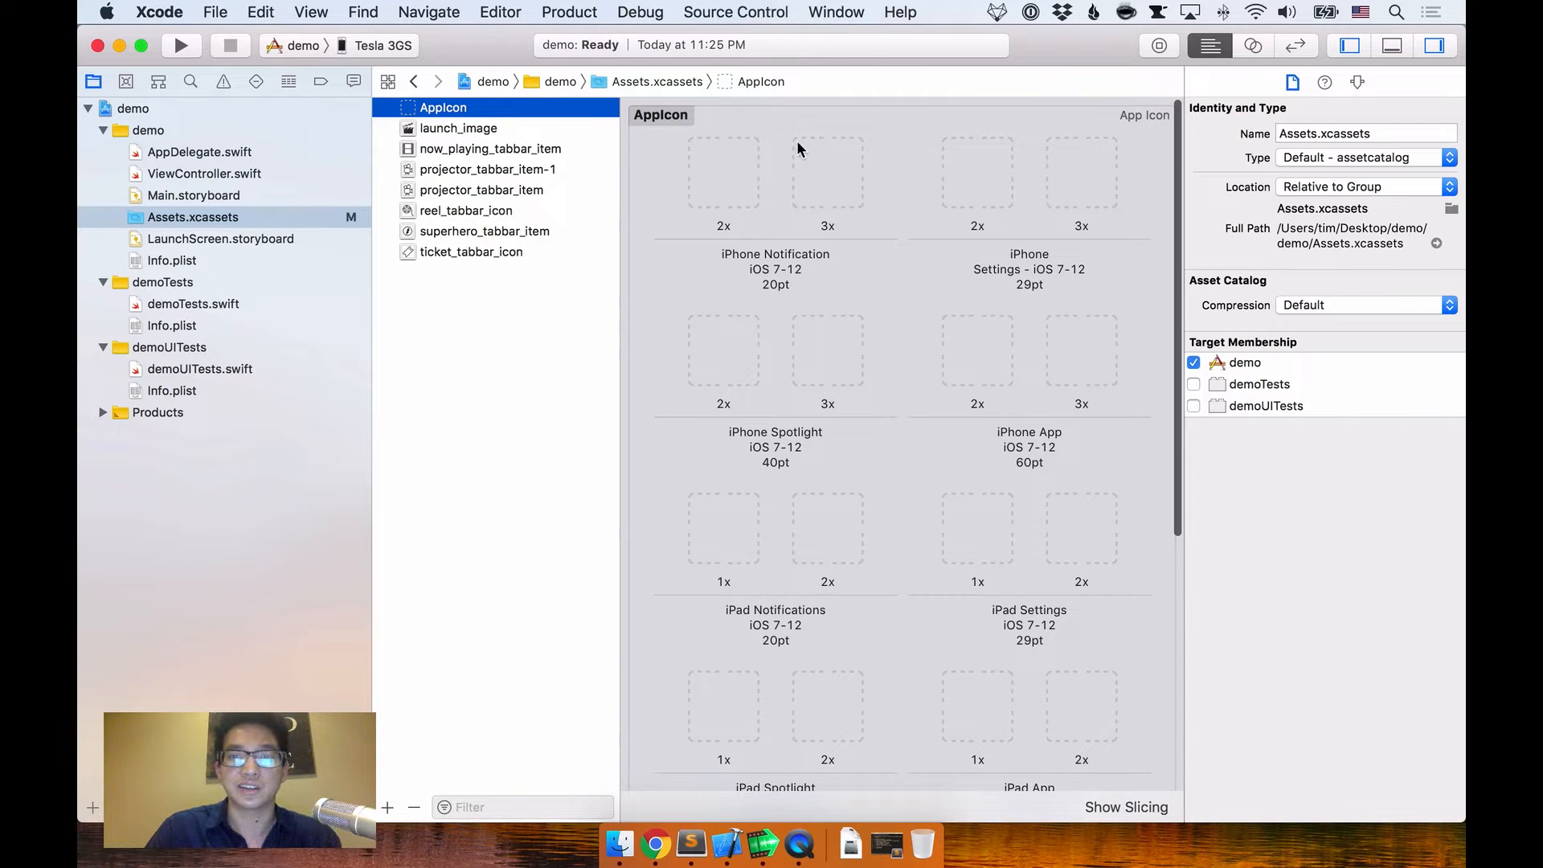
scroll(918, 714, "down", 5)
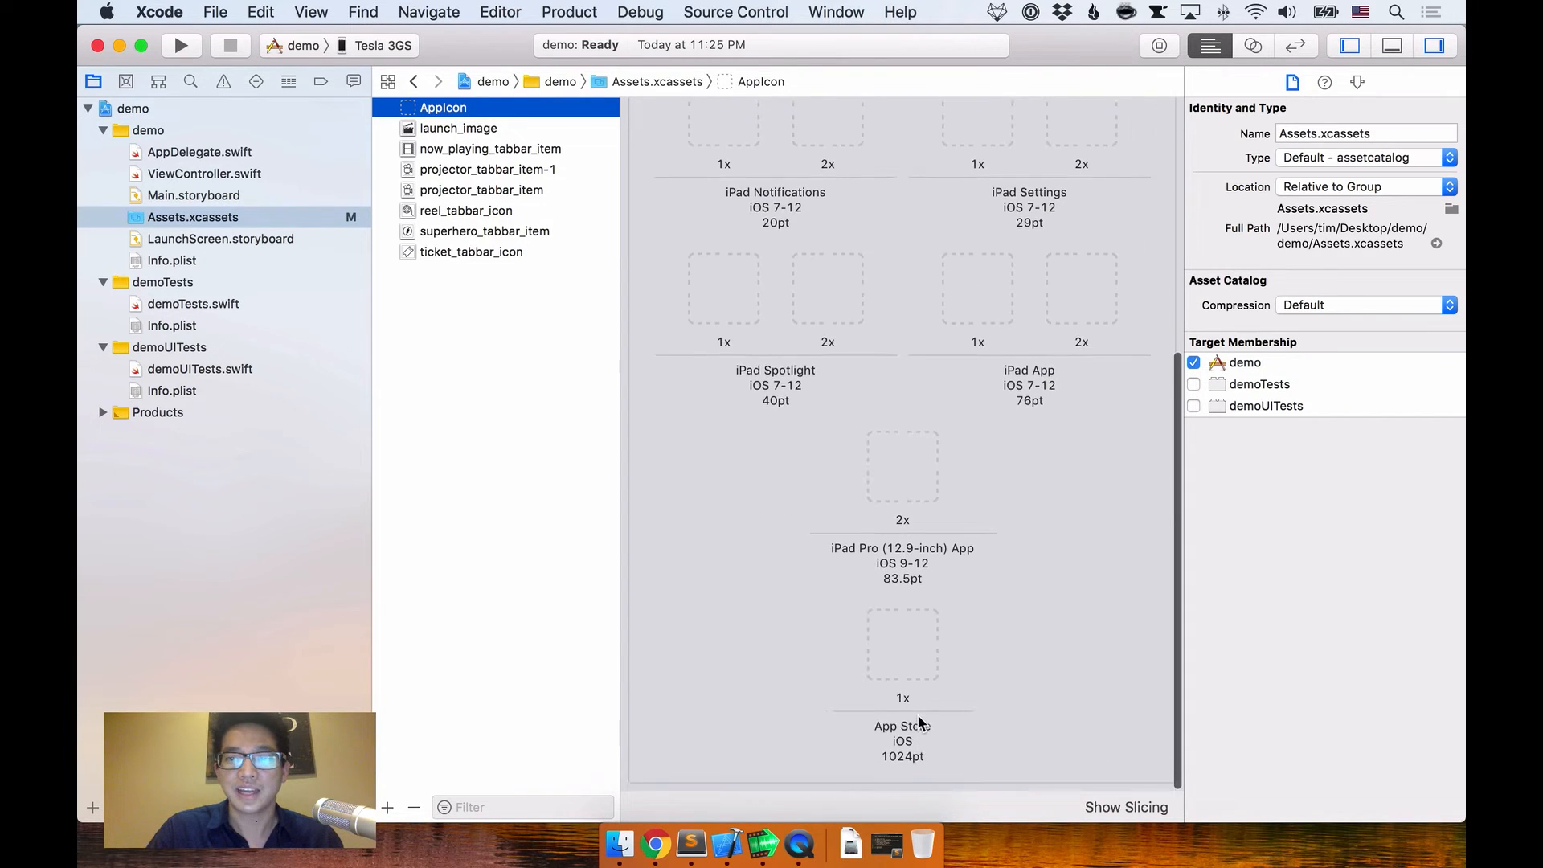
scroll(918, 714, "up", 5)
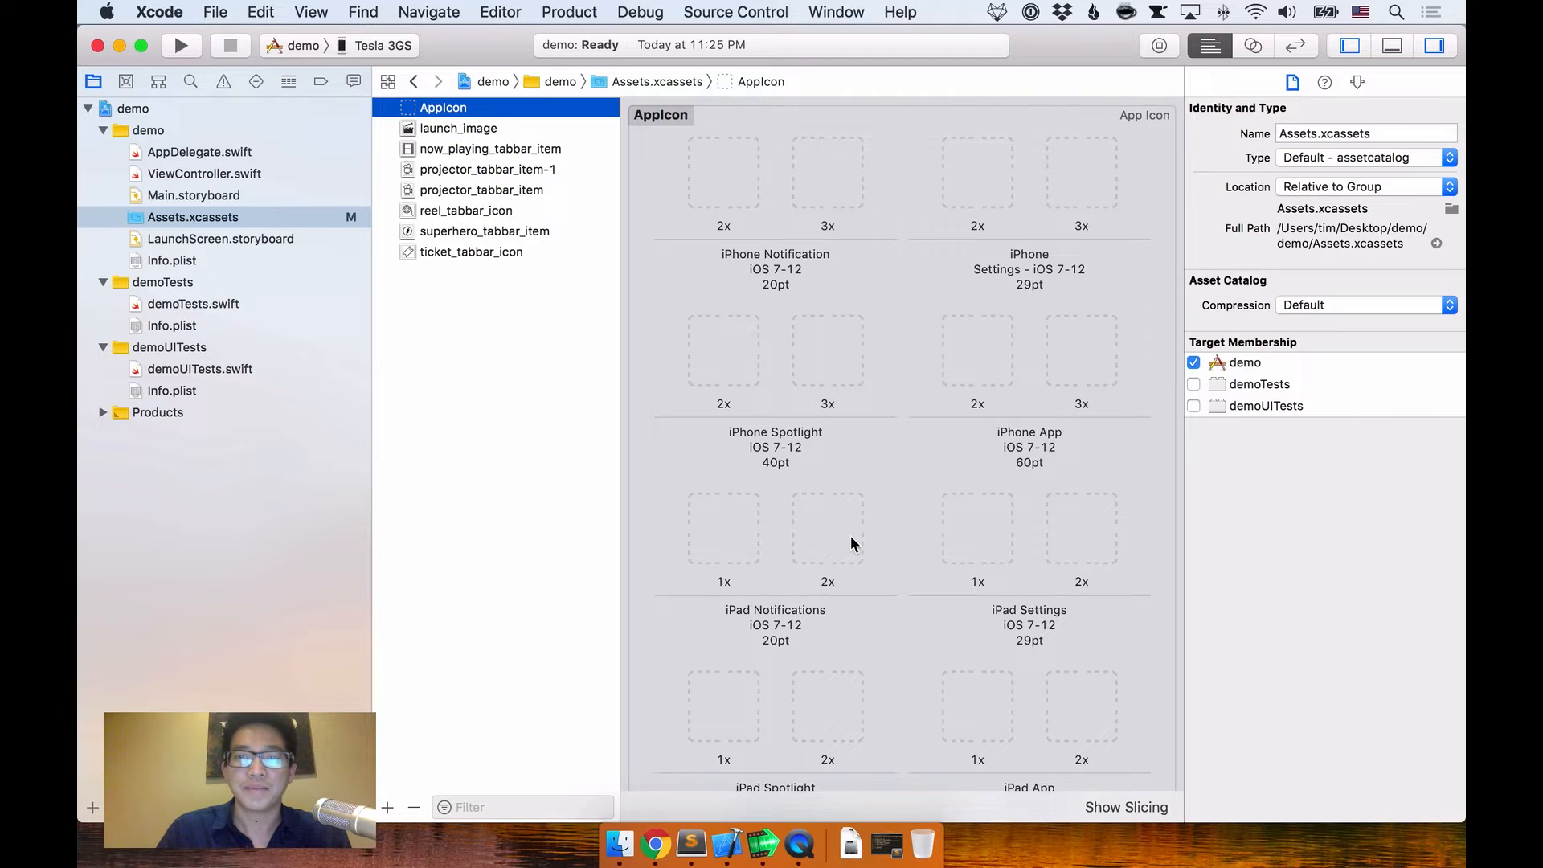
scroll(864, 601, "down", 5)
scroll(863, 600, "up", 5)
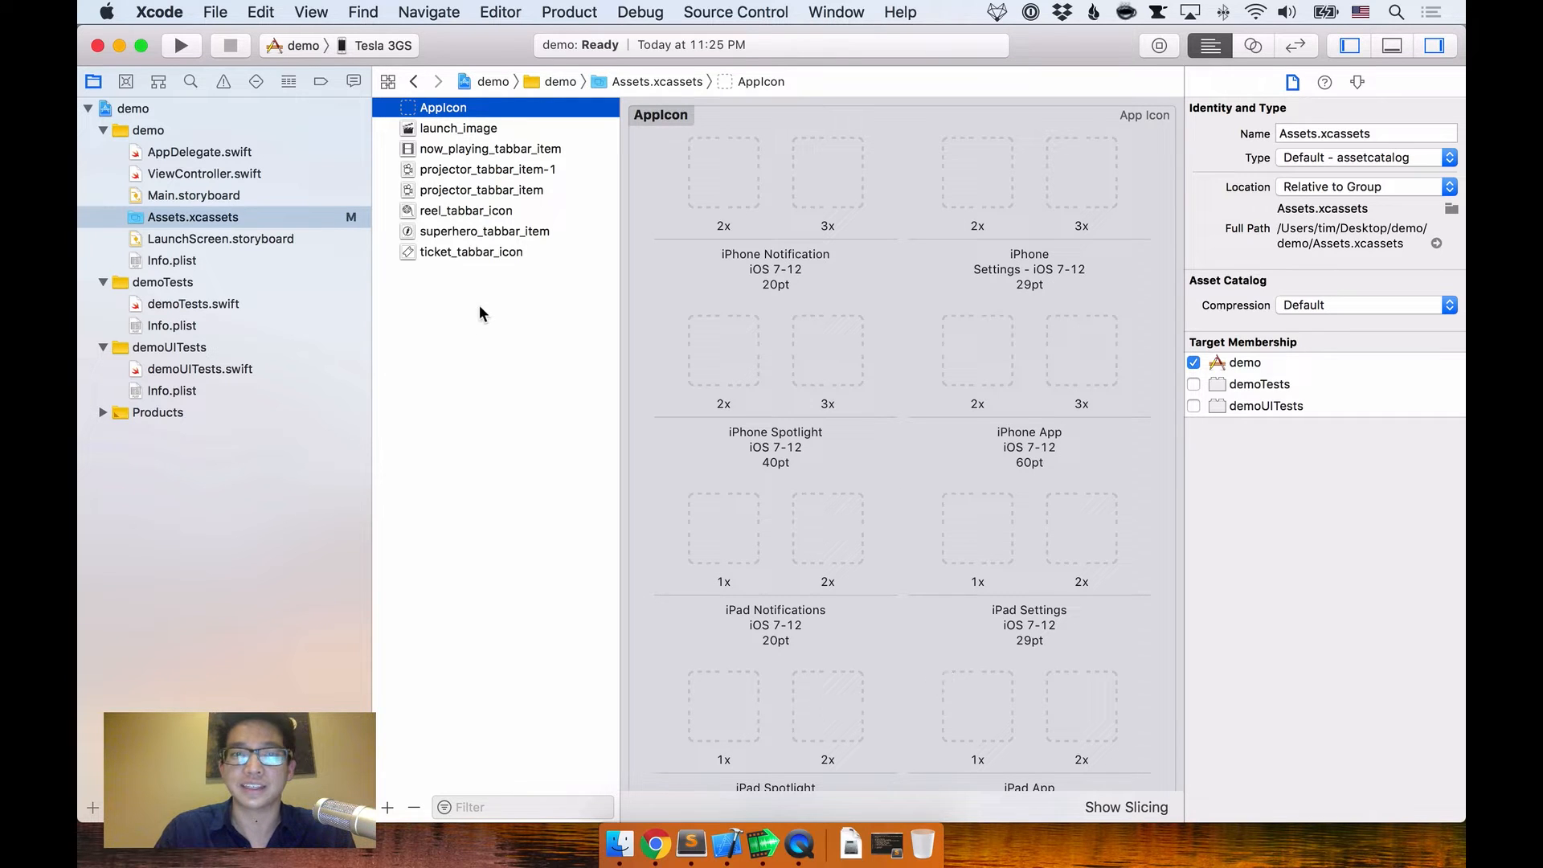
left_click(479, 130)
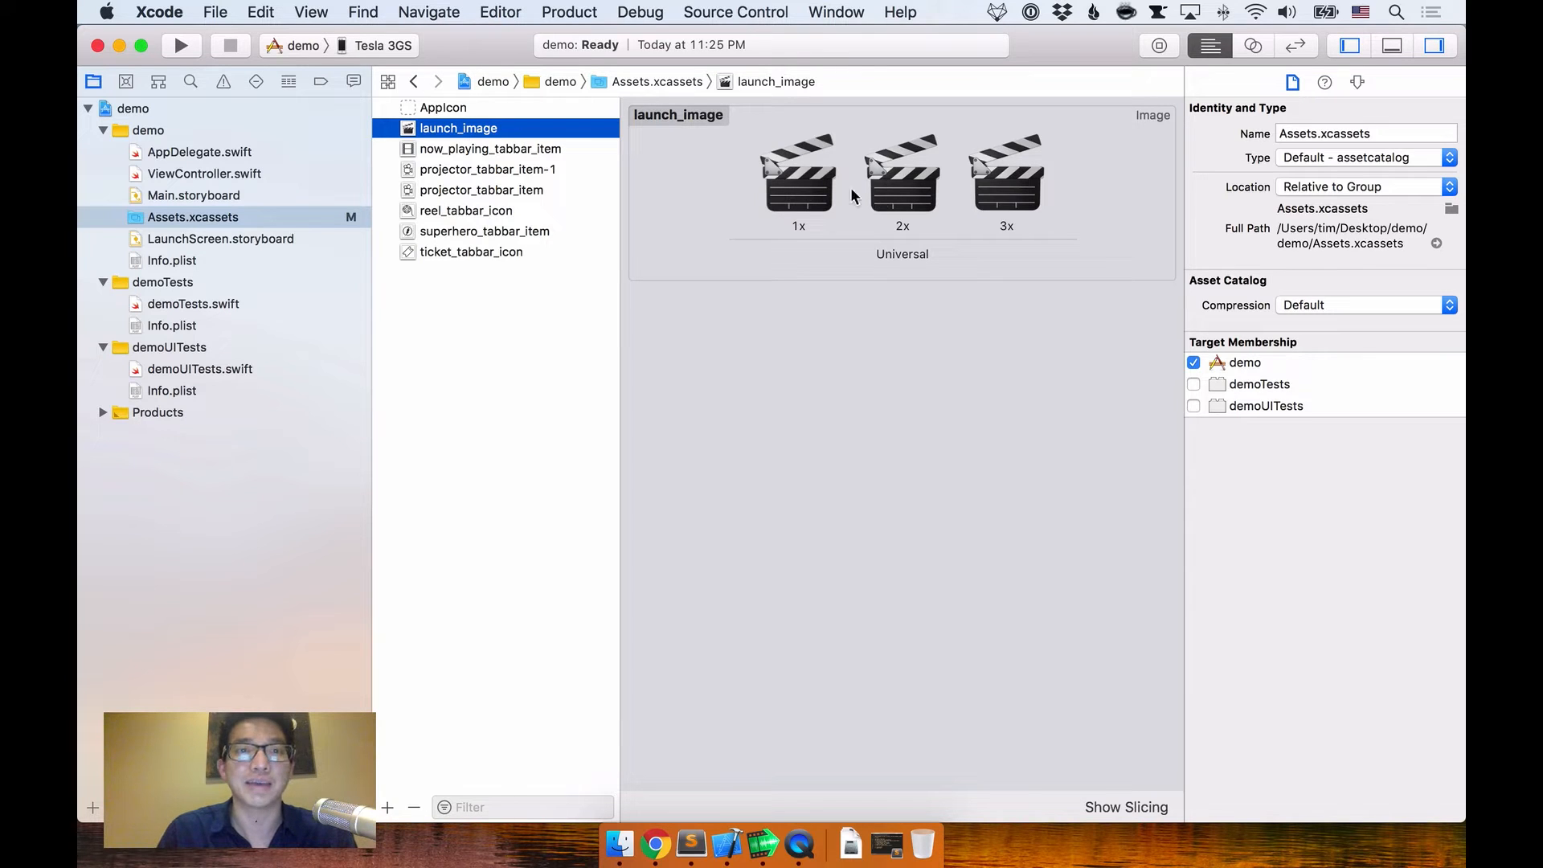
Step: Show the AppIcon set and move the iOS_flix_assets window clear of its iPhone icon slots
left_click(527, 110)
left_click(621, 844)
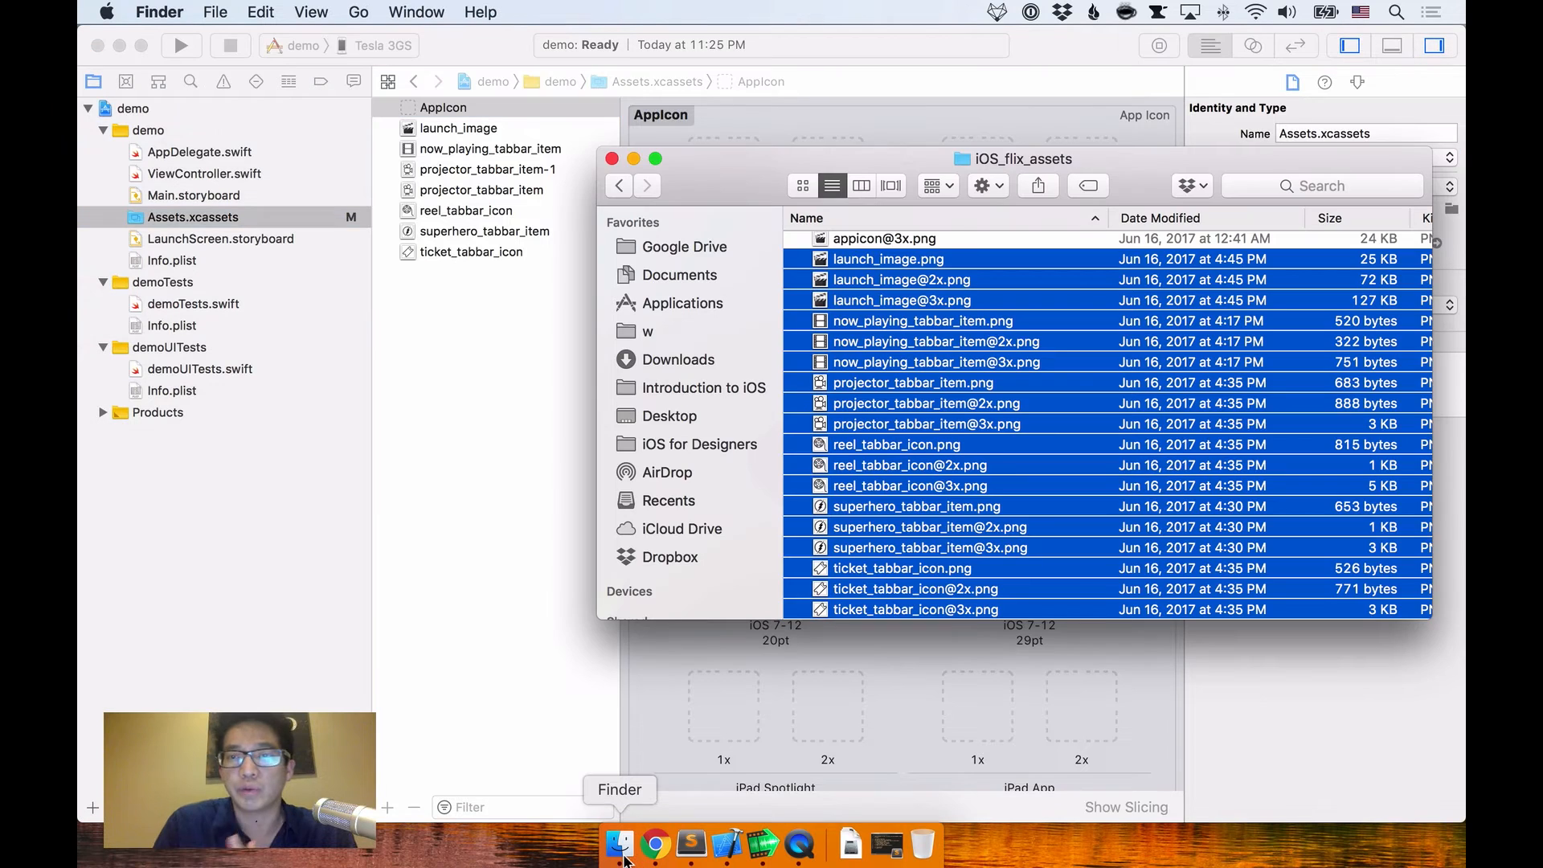
scroll(964, 357, "up", 2)
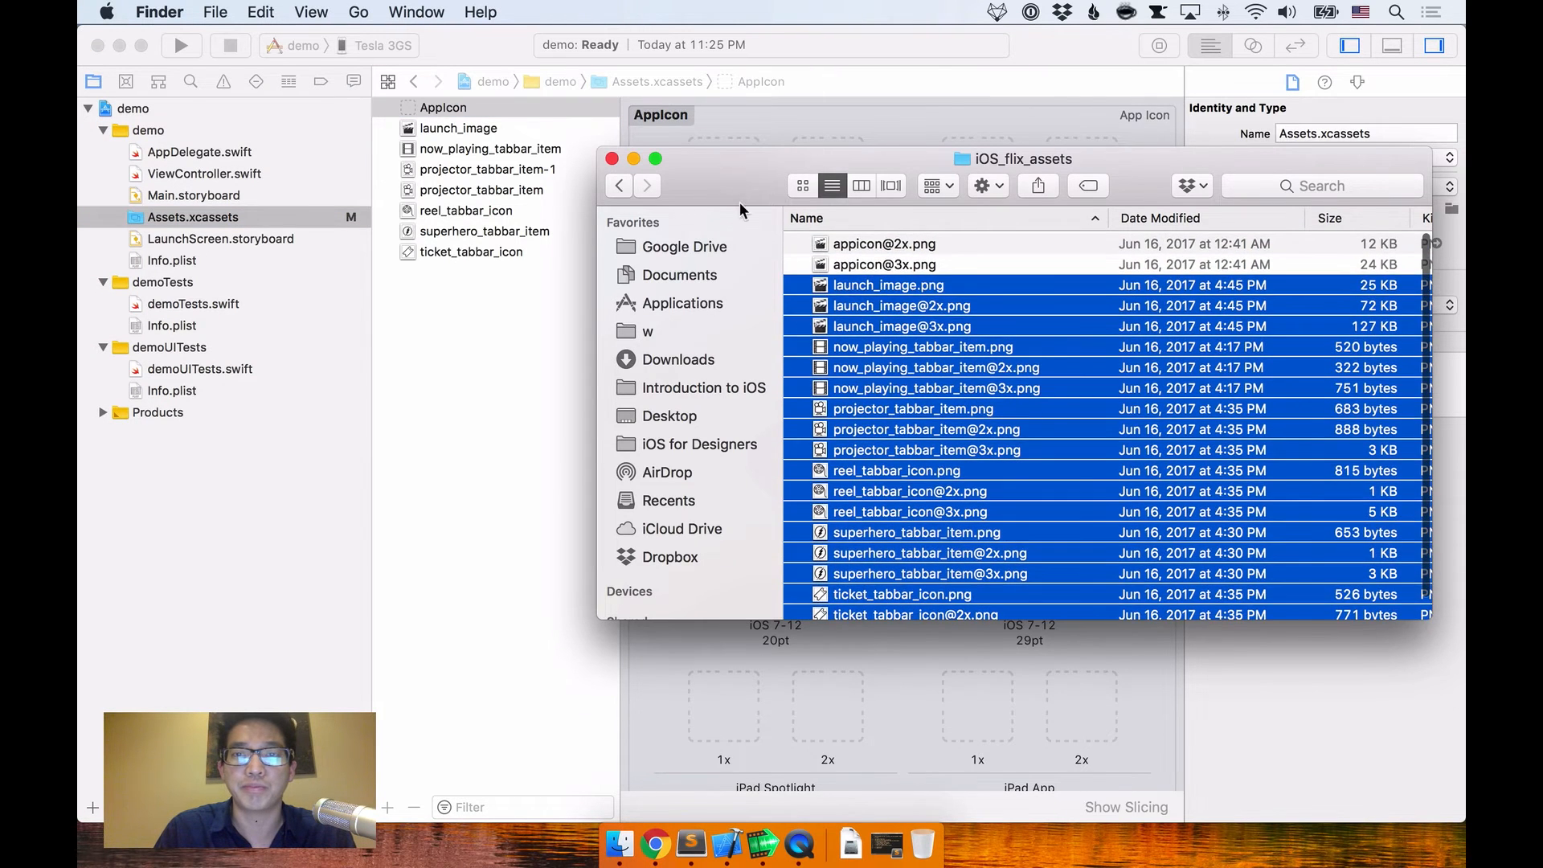
left_click_drag(741, 201, 881, 518)
left_click(1002, 593)
left_click(1004, 604, "shift")
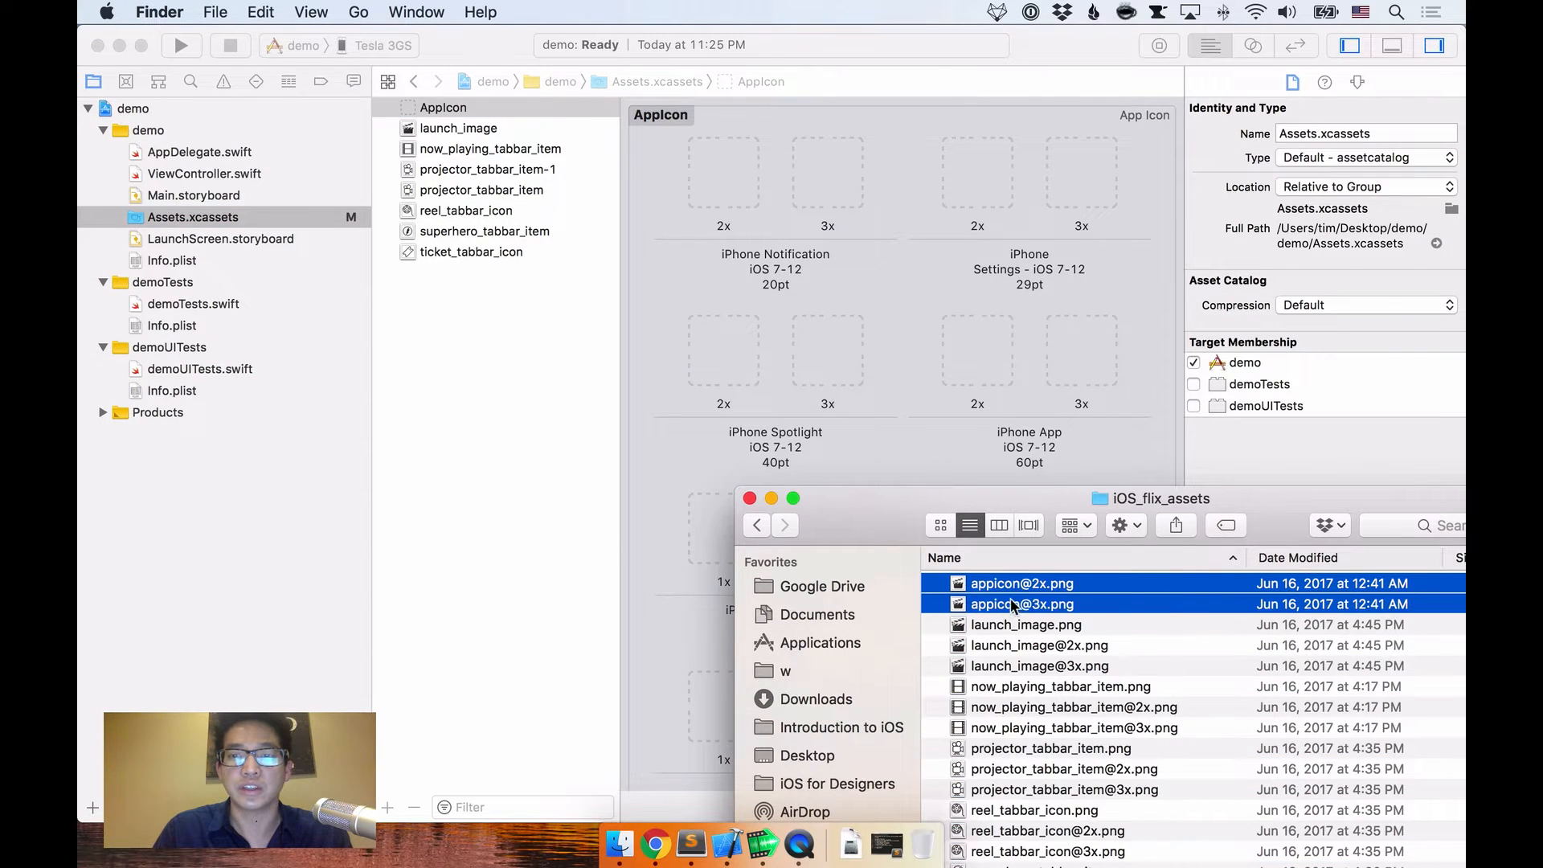
left_click_drag(1049, 603, 627, 524)
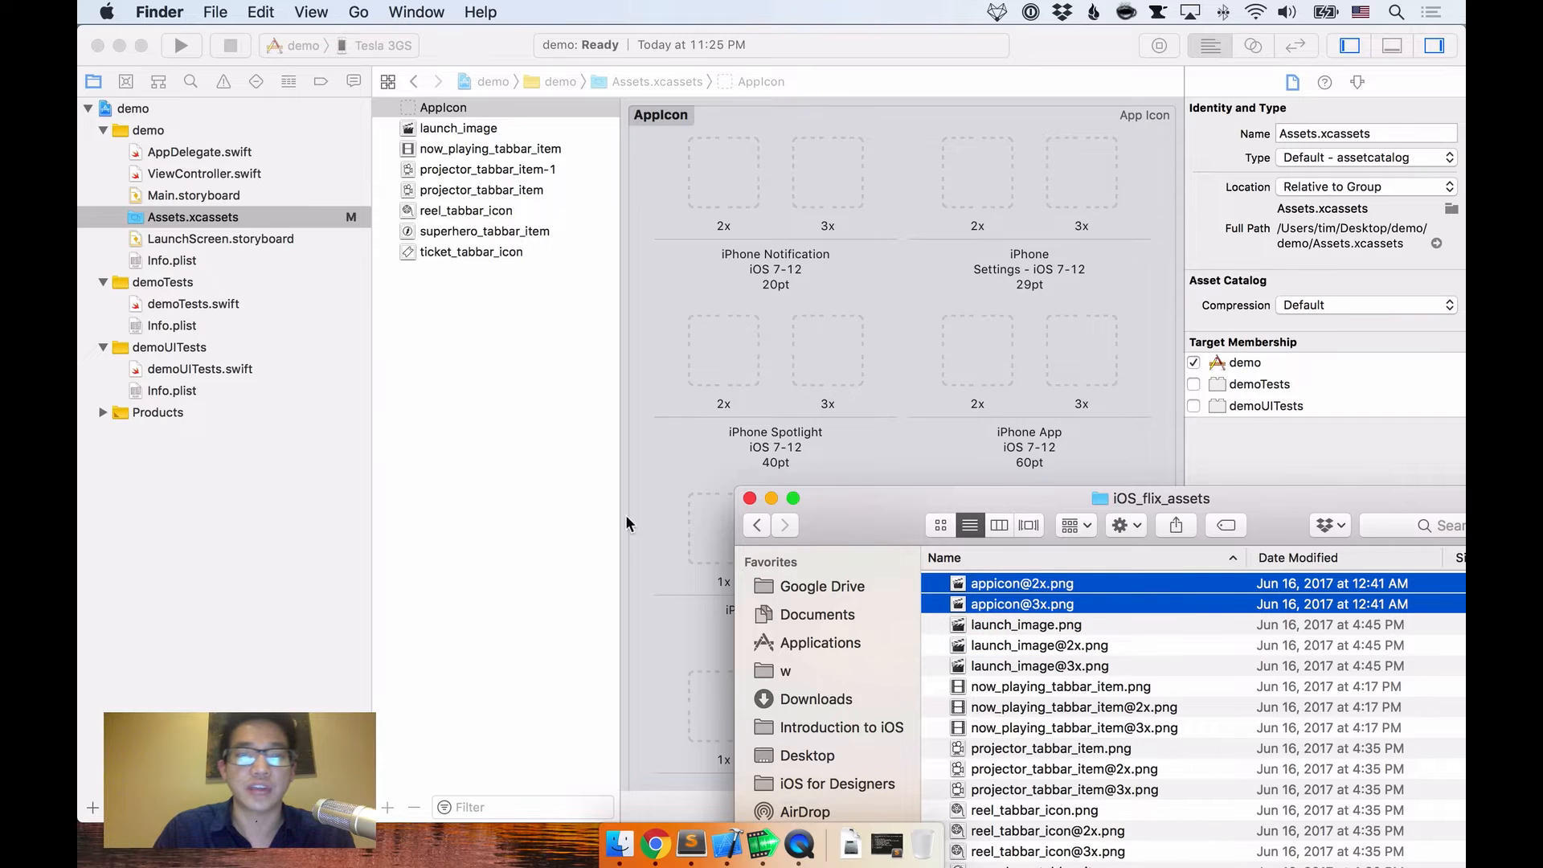
left_click(1135, 394)
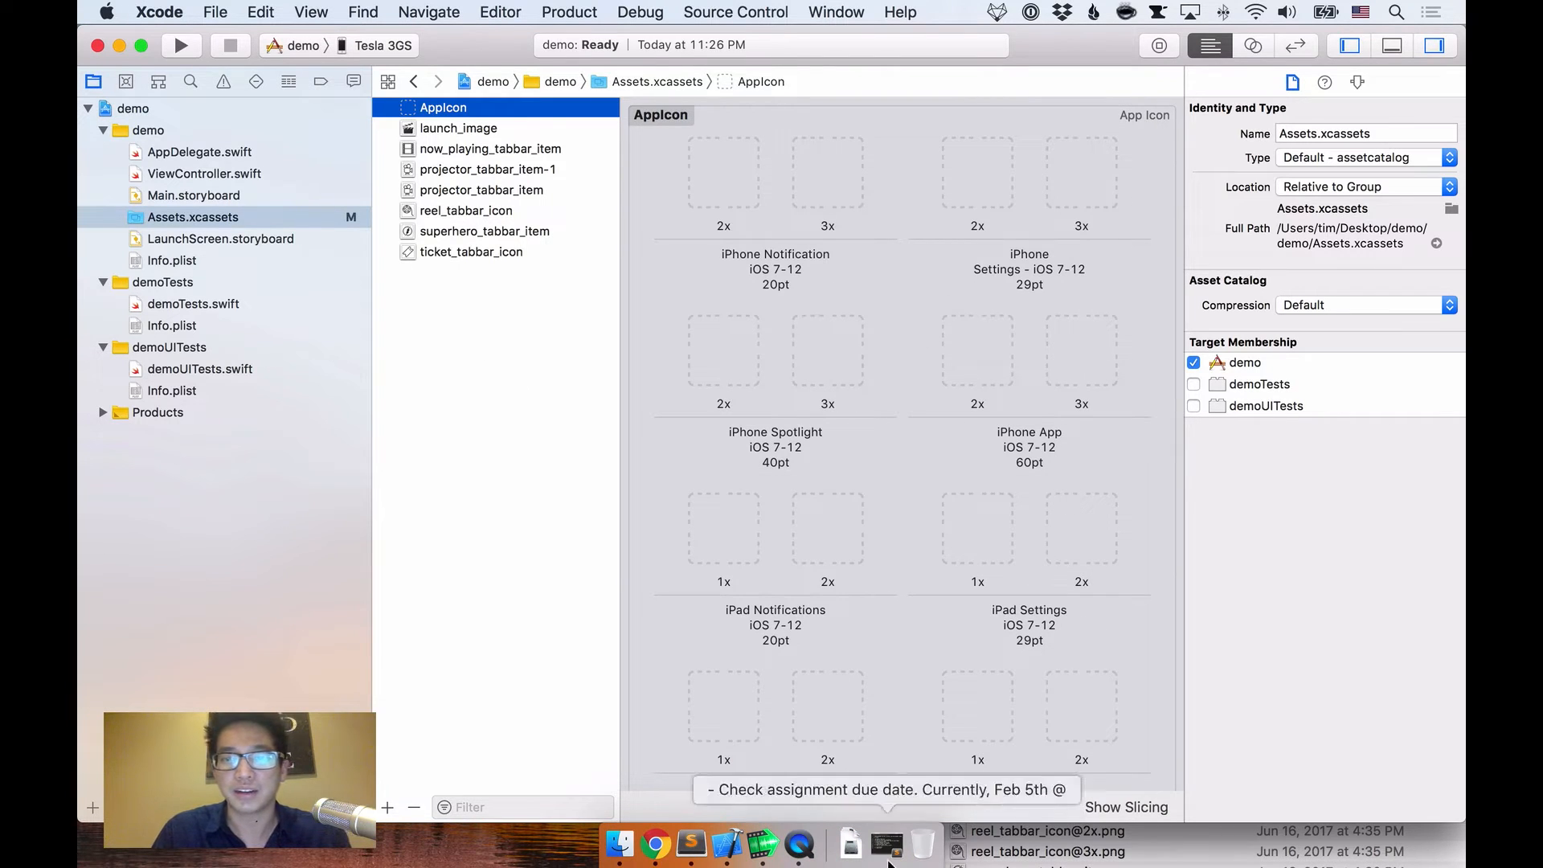
left_click(619, 843)
left_click(1091, 645)
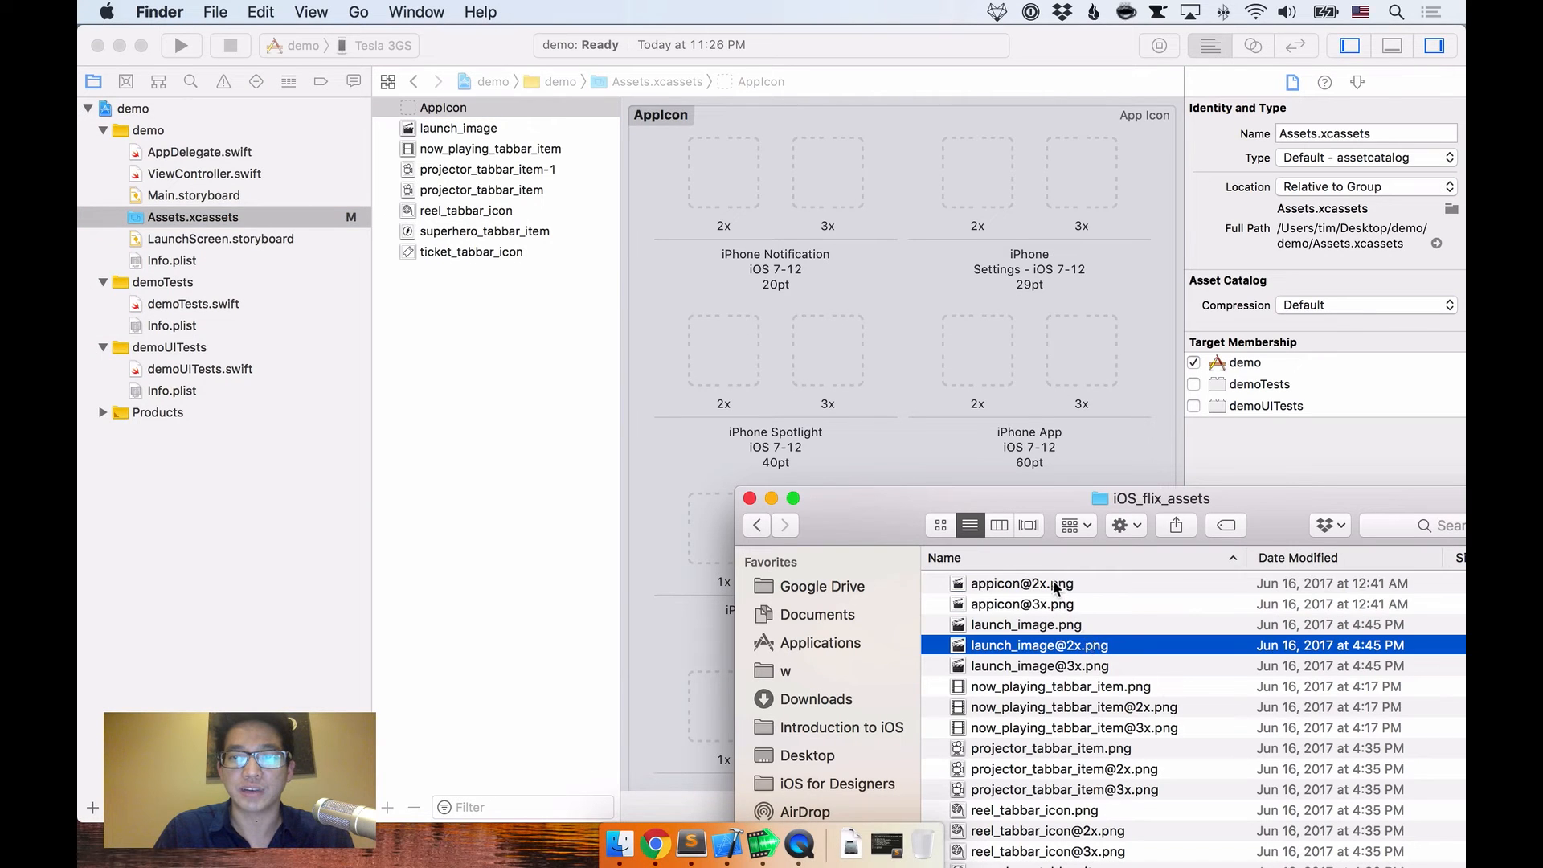
left_click_drag(1056, 587, 989, 362)
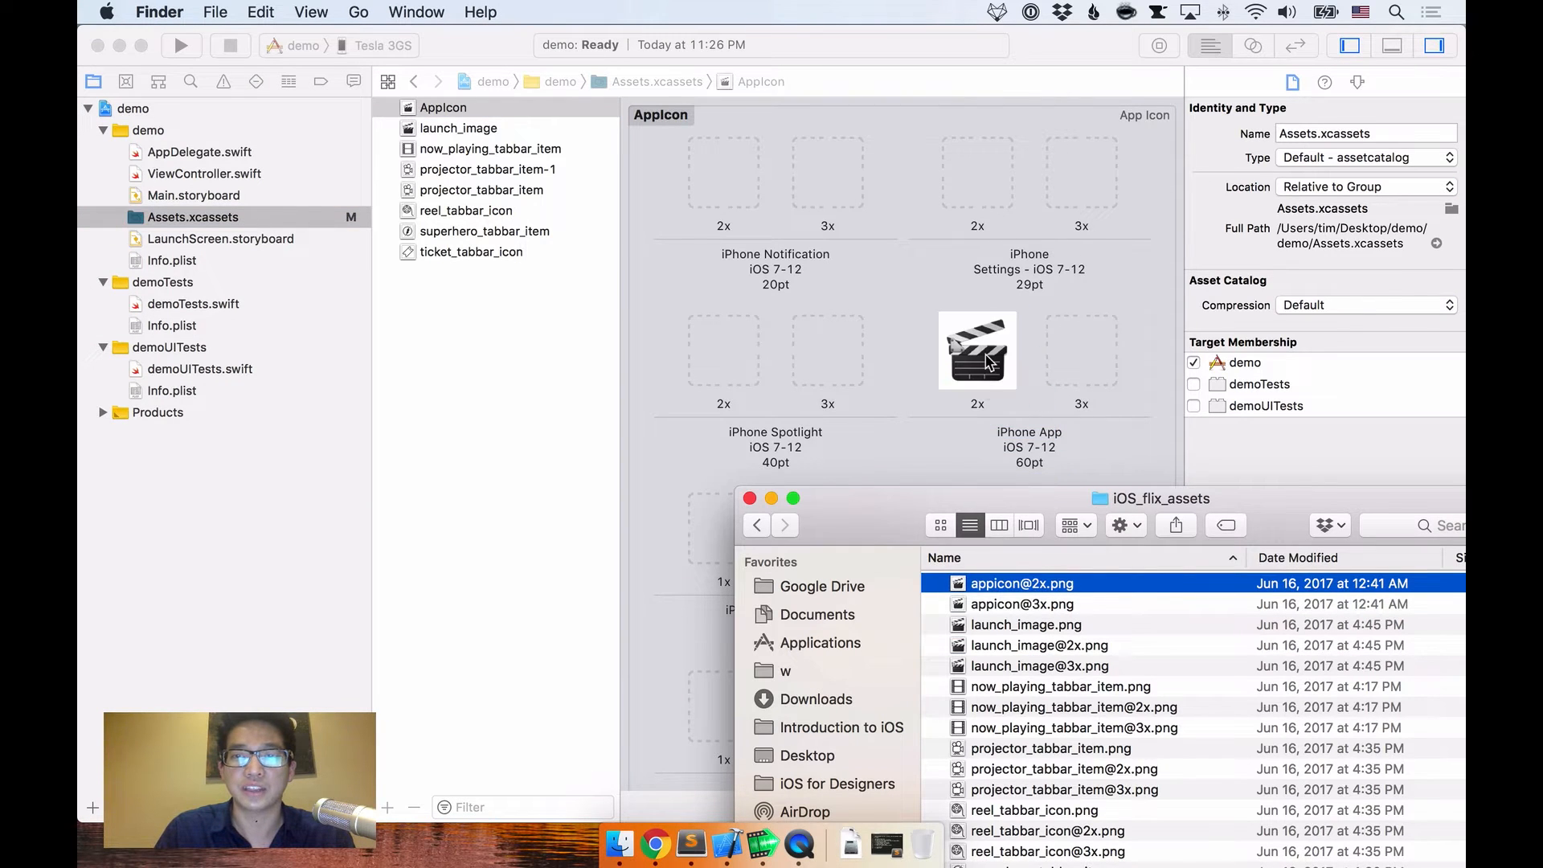
left_click_drag(990, 609, 1087, 339)
left_click(1110, 446)
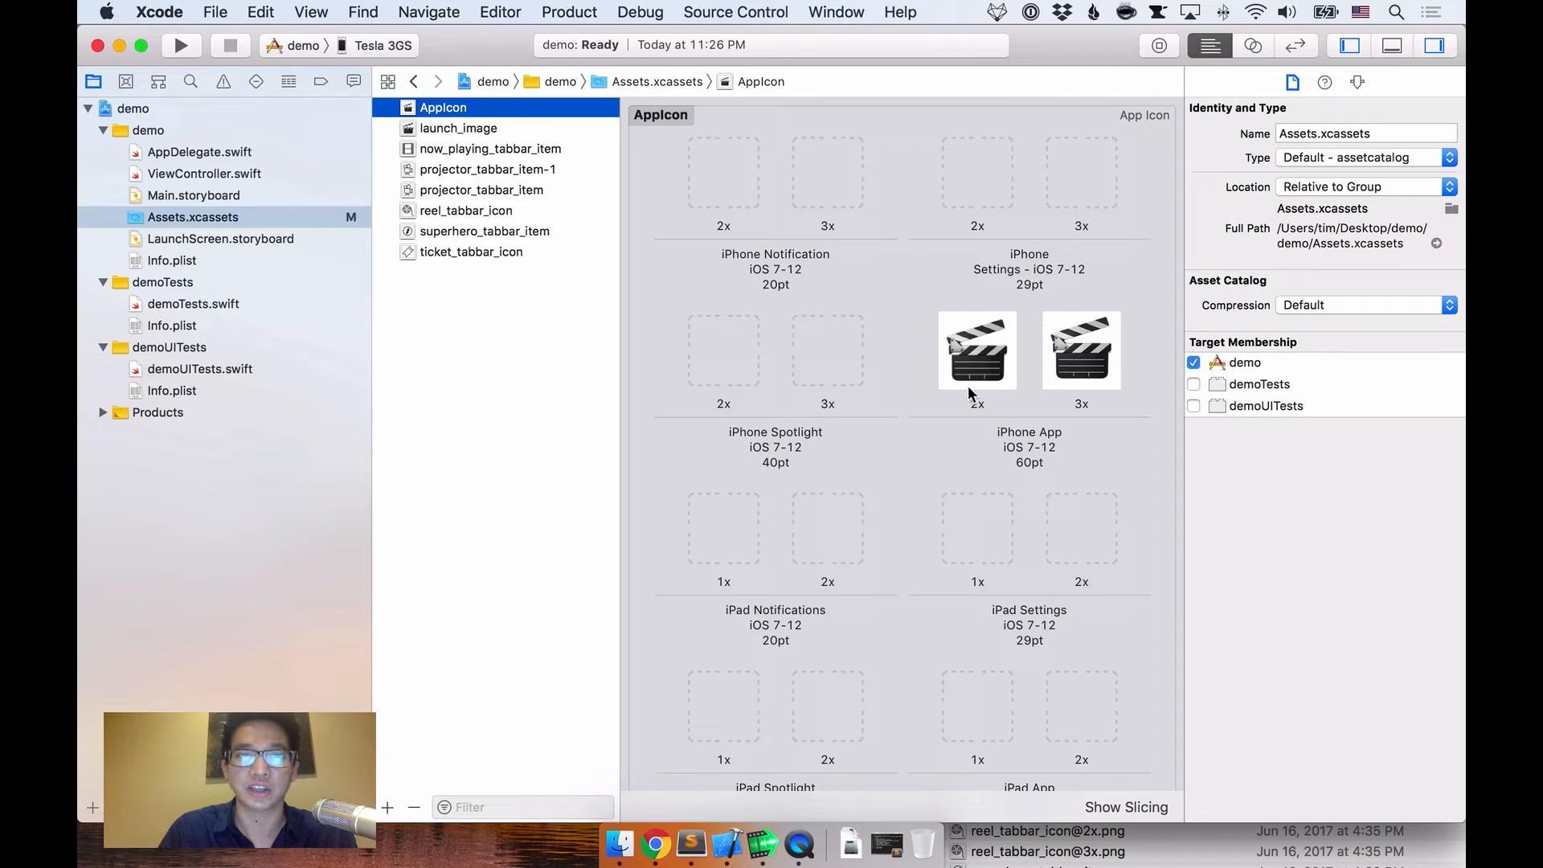
Step: Review the AppIcon set and all image sets from launch_image to ticket_tabbar_icon in the catalog
left_click(448, 438)
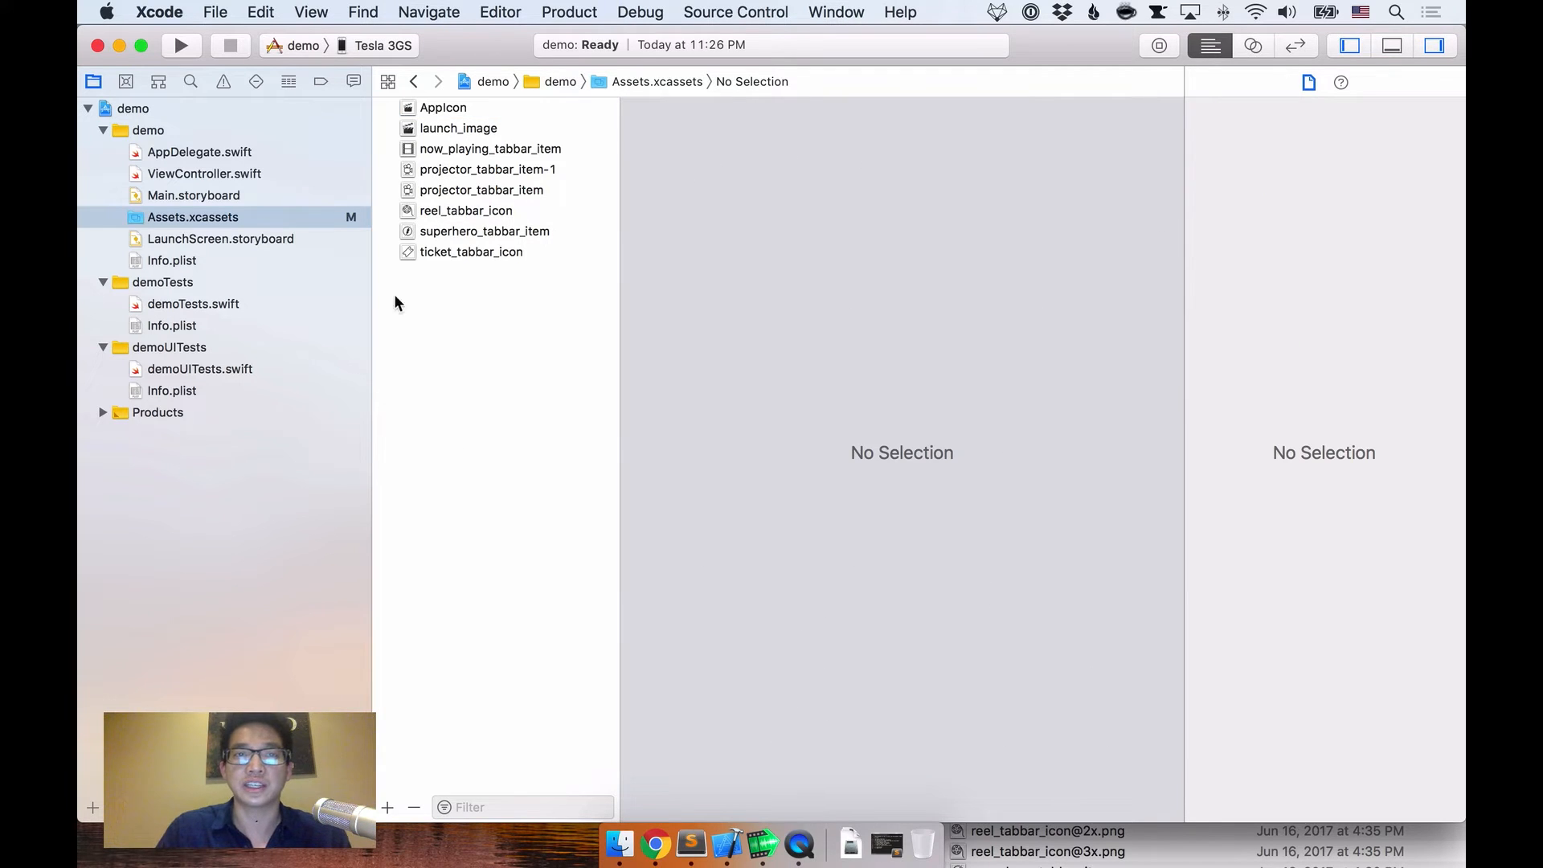
left_click(440, 107)
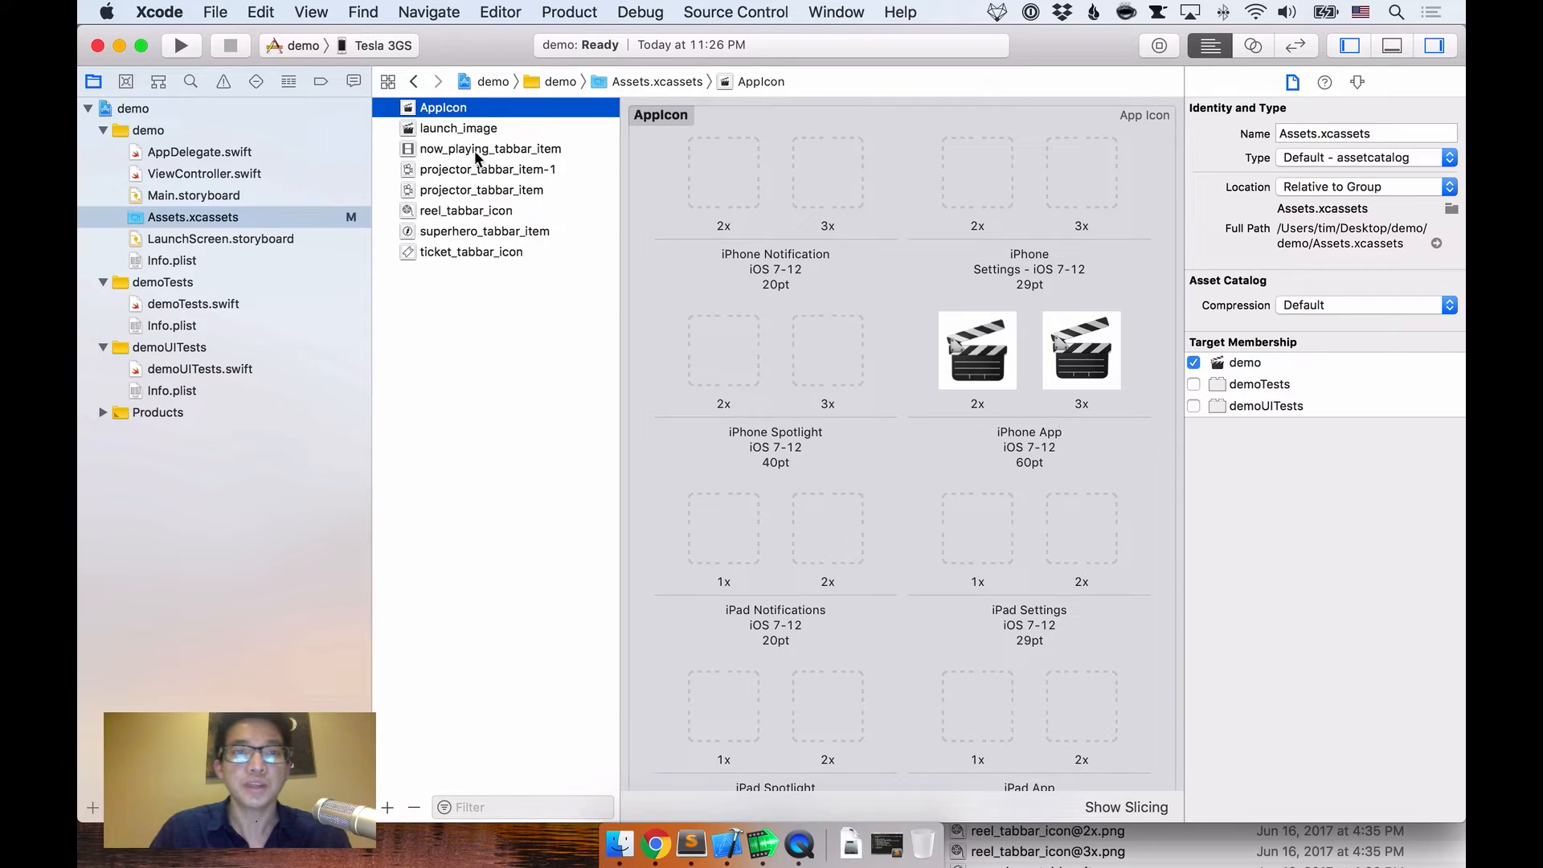
left_click(462, 128)
left_click(469, 252, "shift")
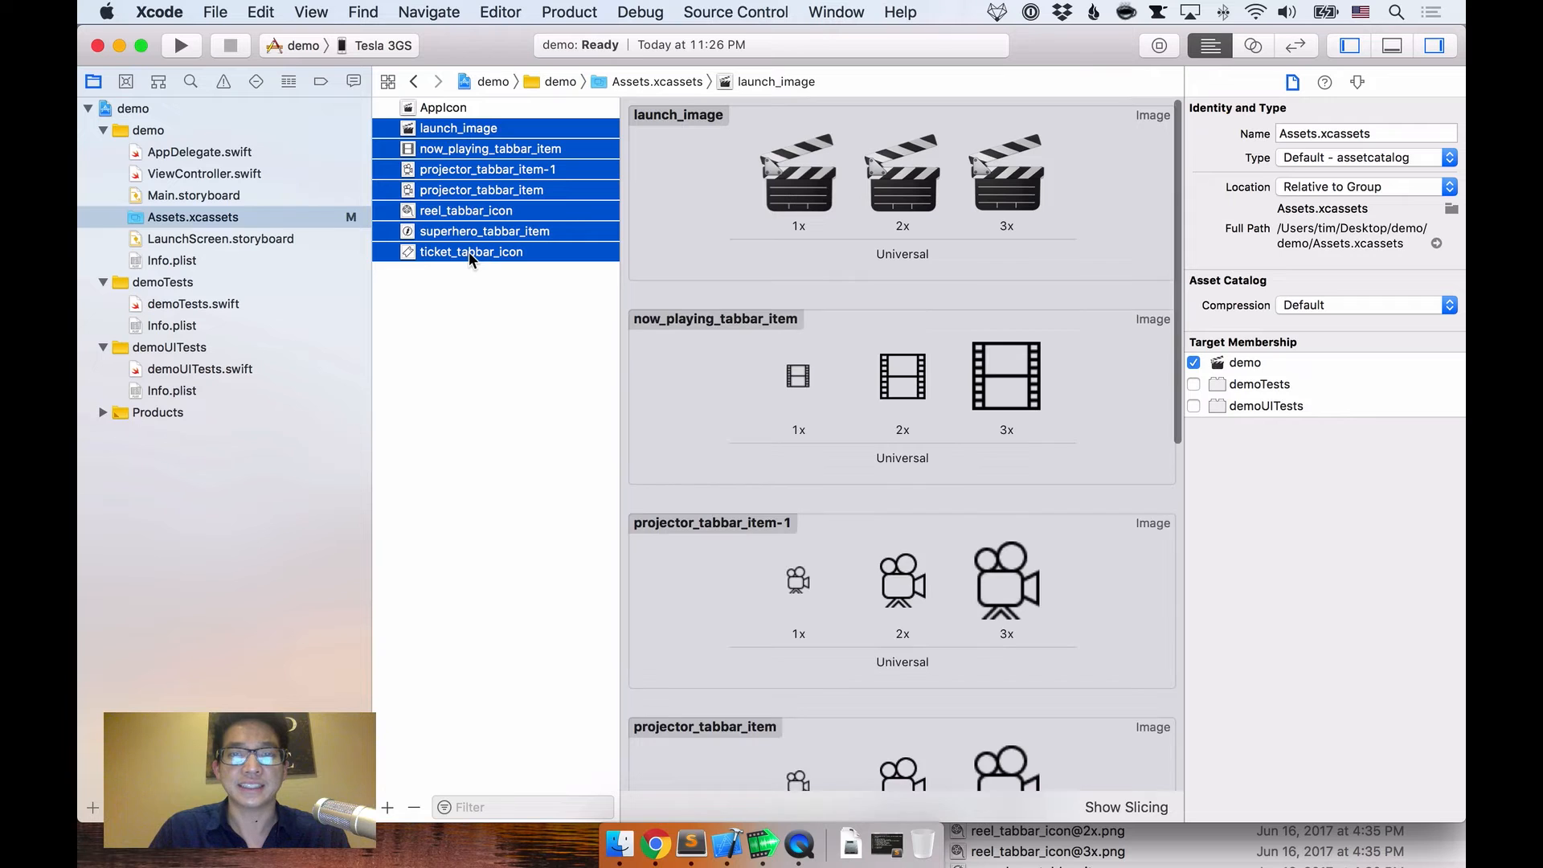
left_click(487, 414)
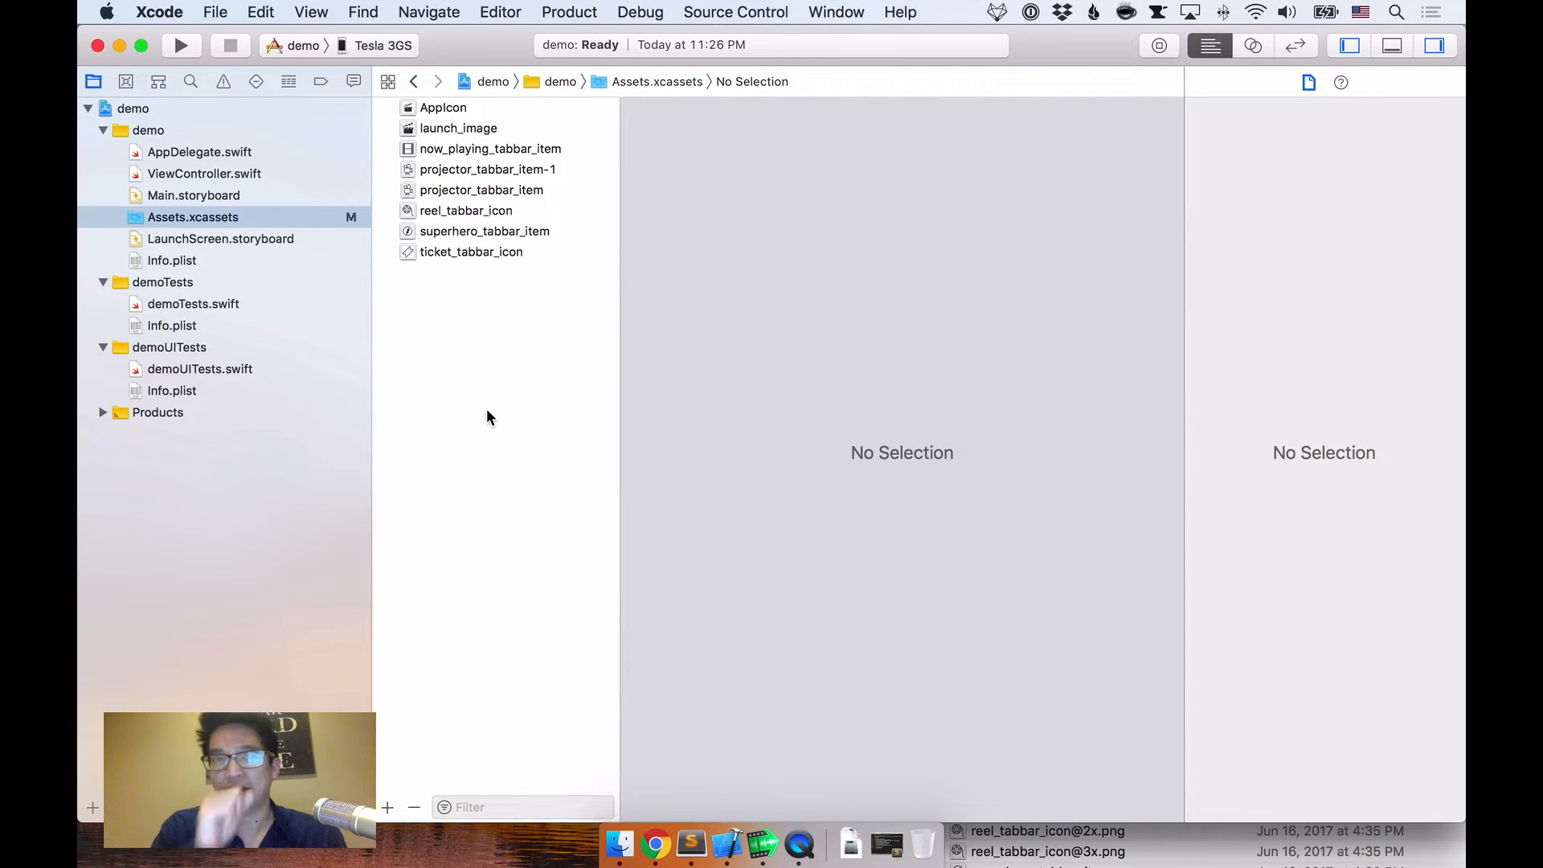
Step: Open LaunchScreen.storyboard from the demo project group
left_click(215, 243)
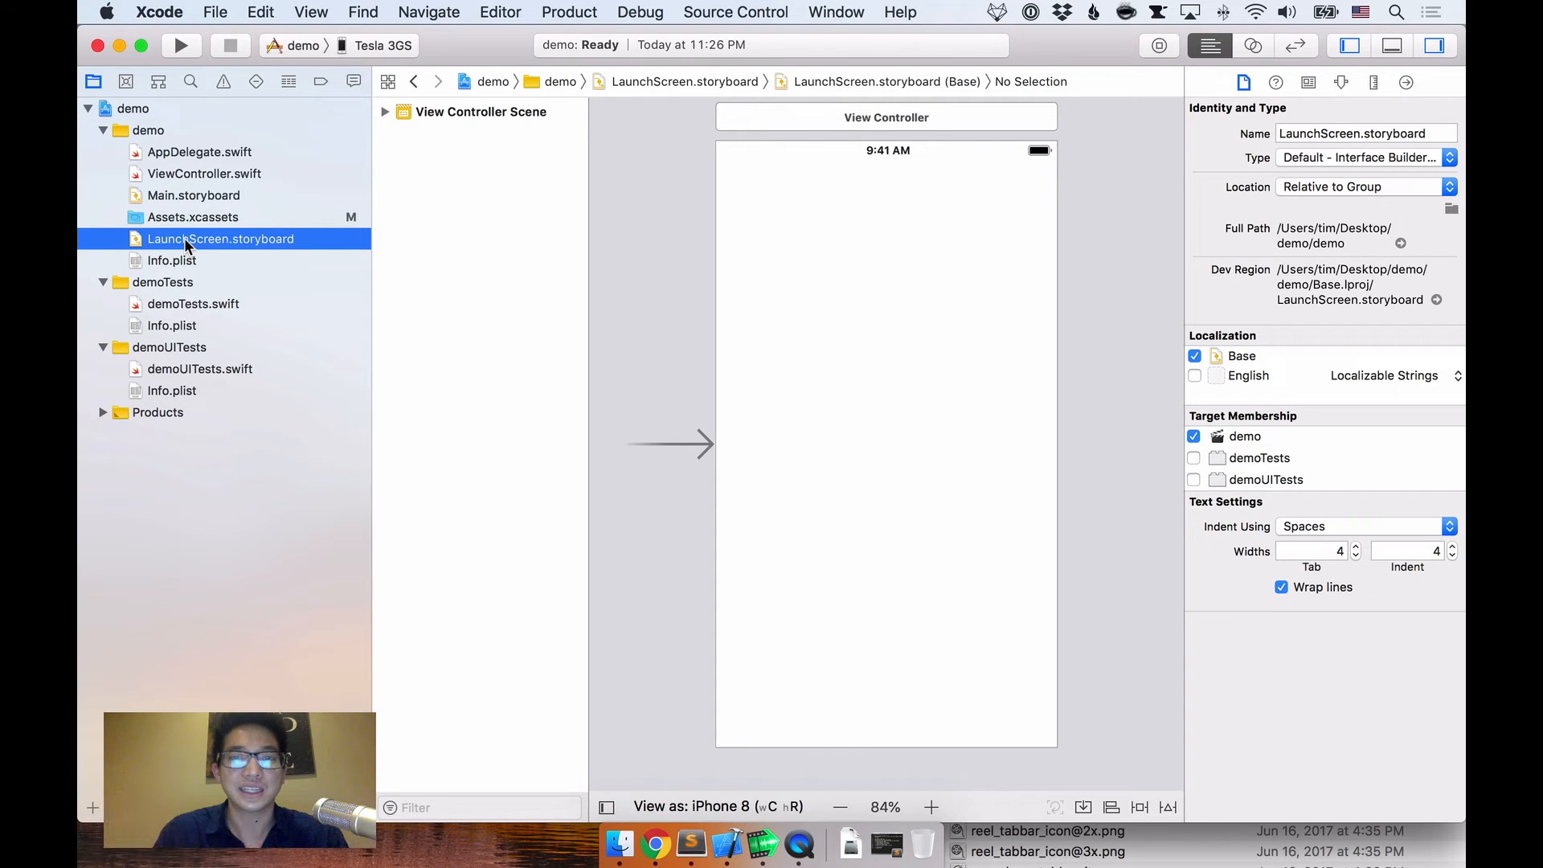
Step: Select the launch screen's View Controller and browse the project's image assets in the media library
left_click(834, 210)
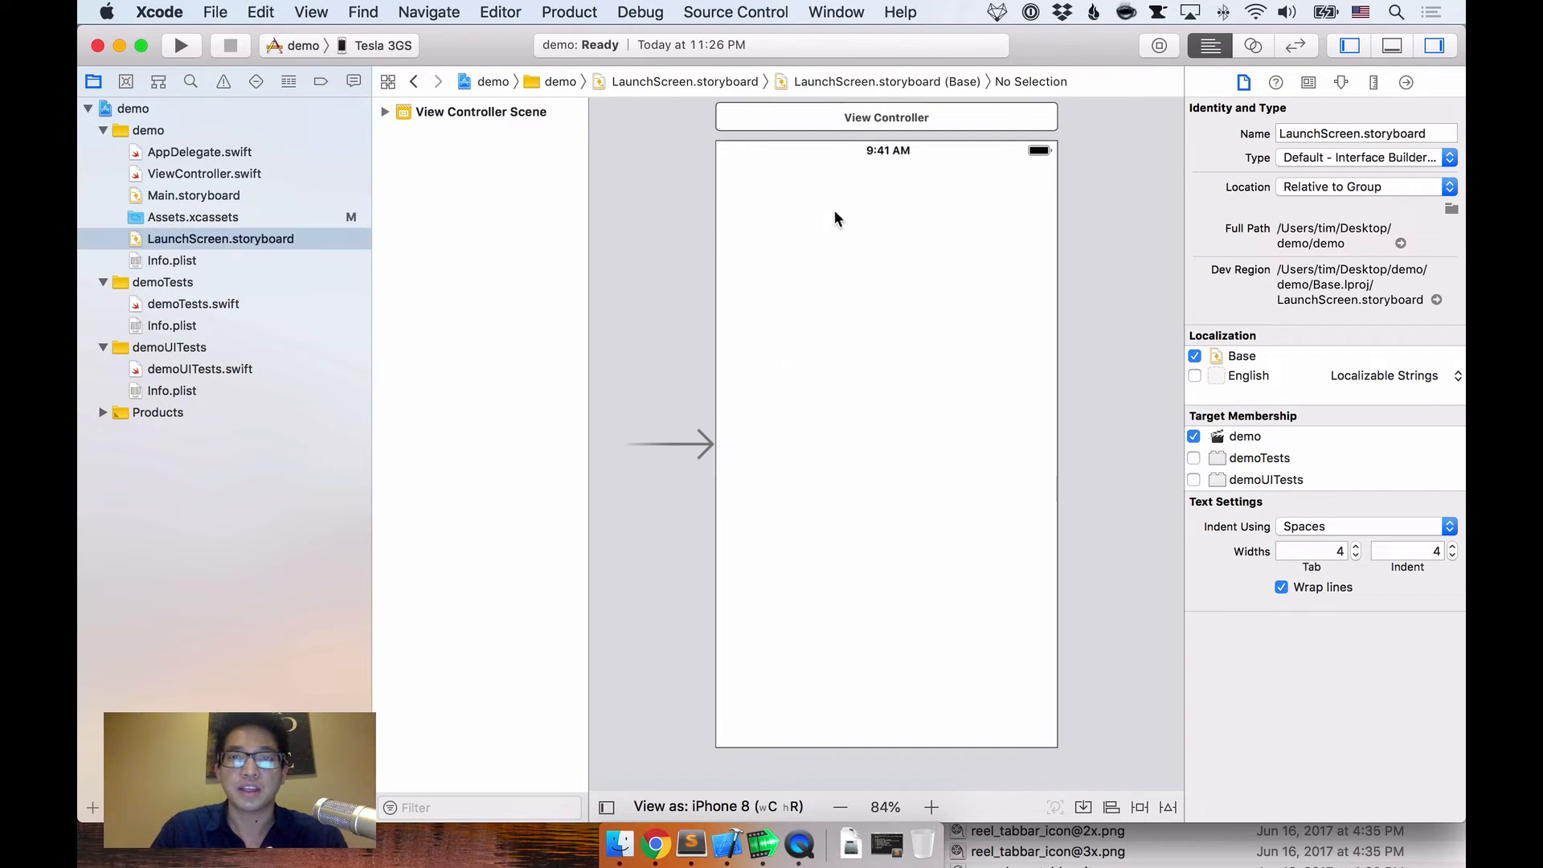
left_click(853, 118)
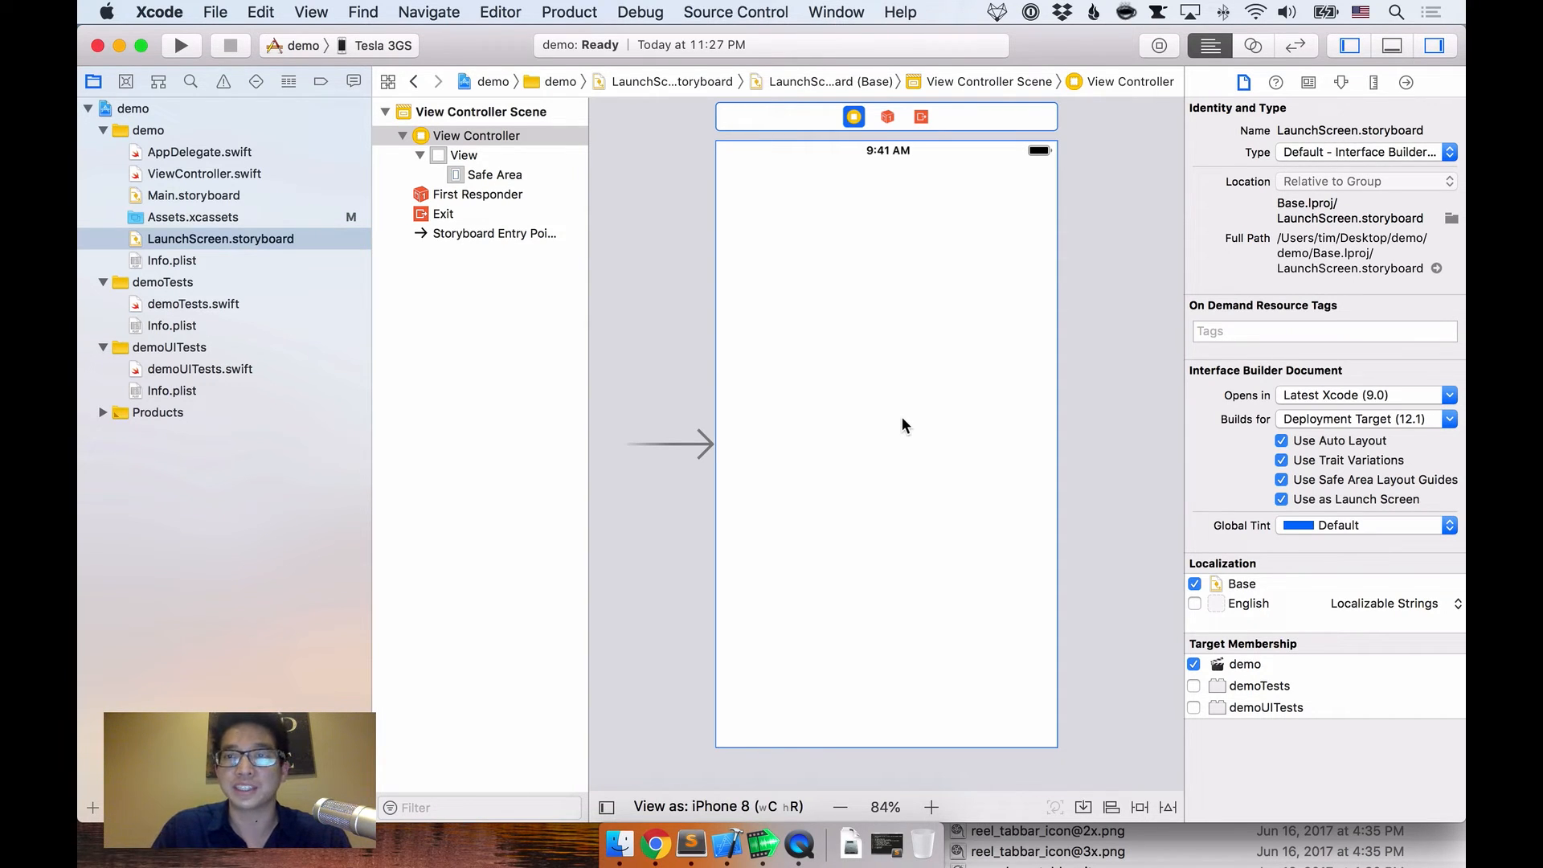
left_click(1162, 51)
left_click(1175, 50)
left_click(1175, 50)
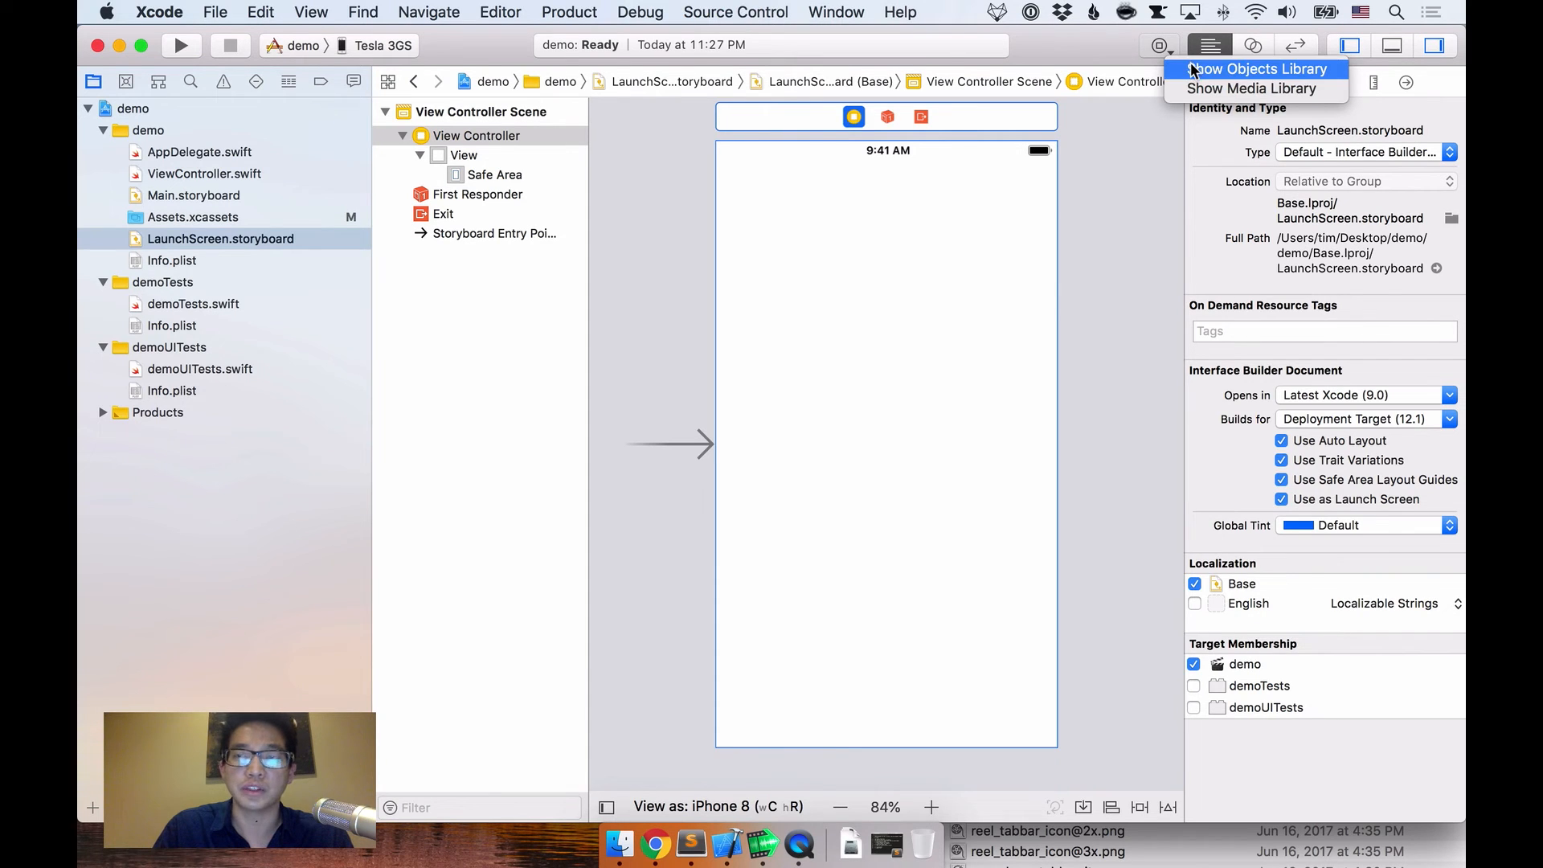
left_click(1198, 90)
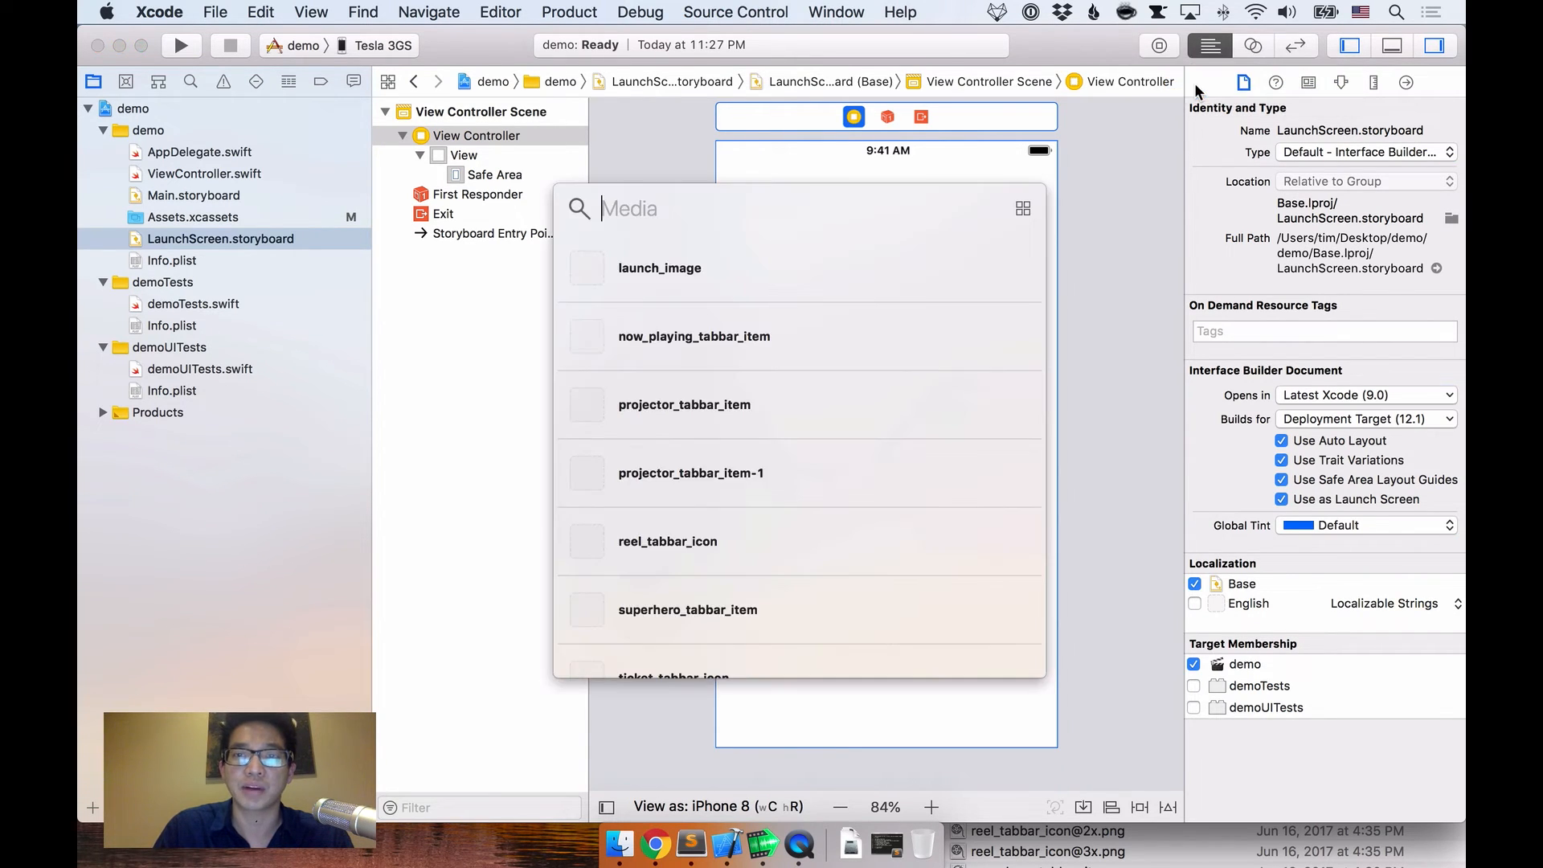
scroll(770, 373, "down", 1)
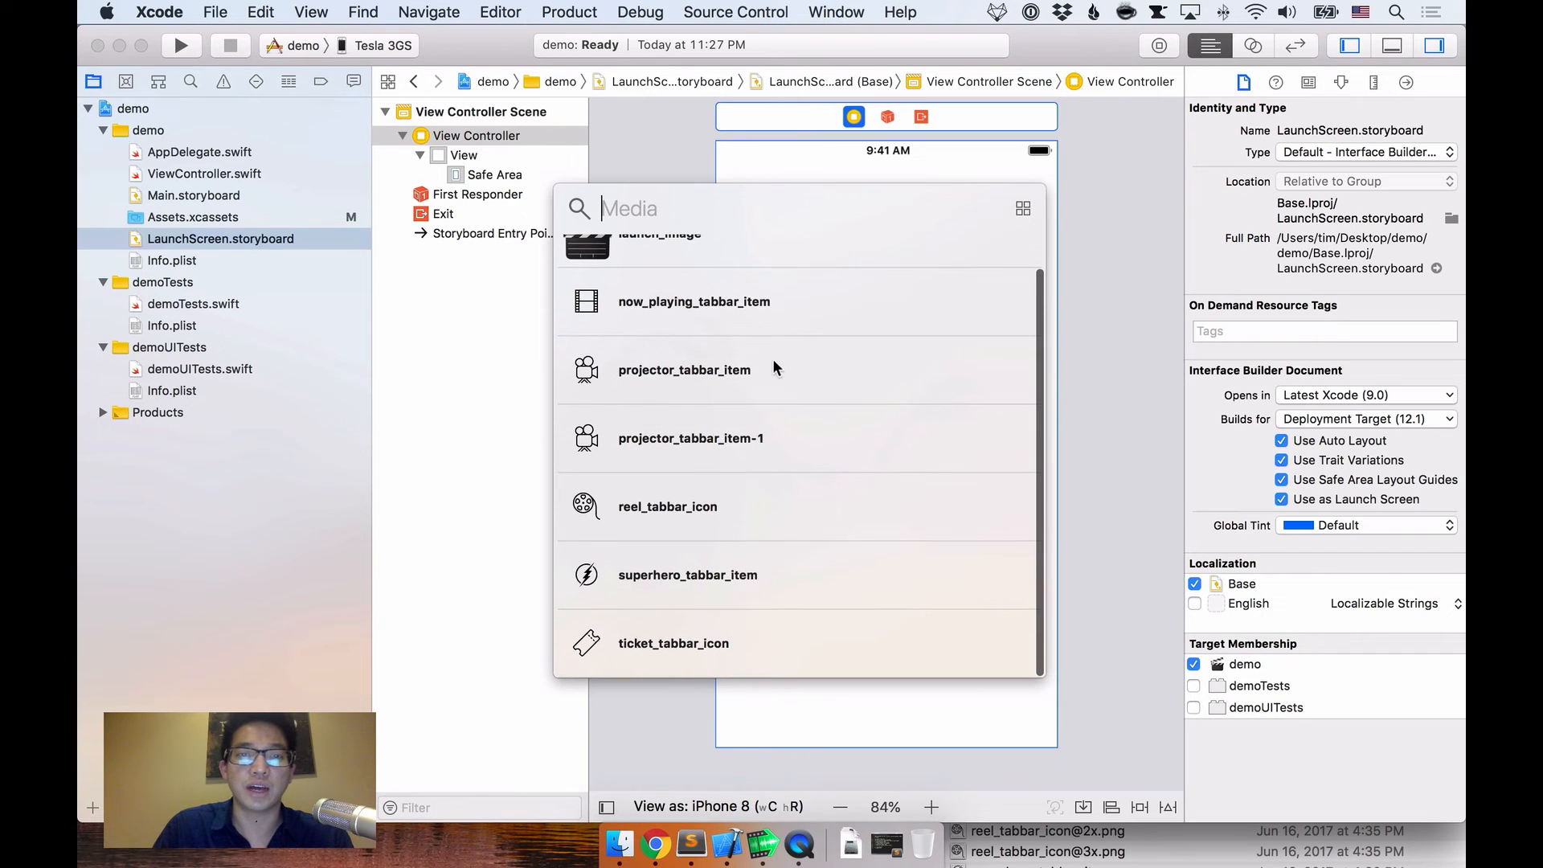
scroll(654, 509, "up", 1)
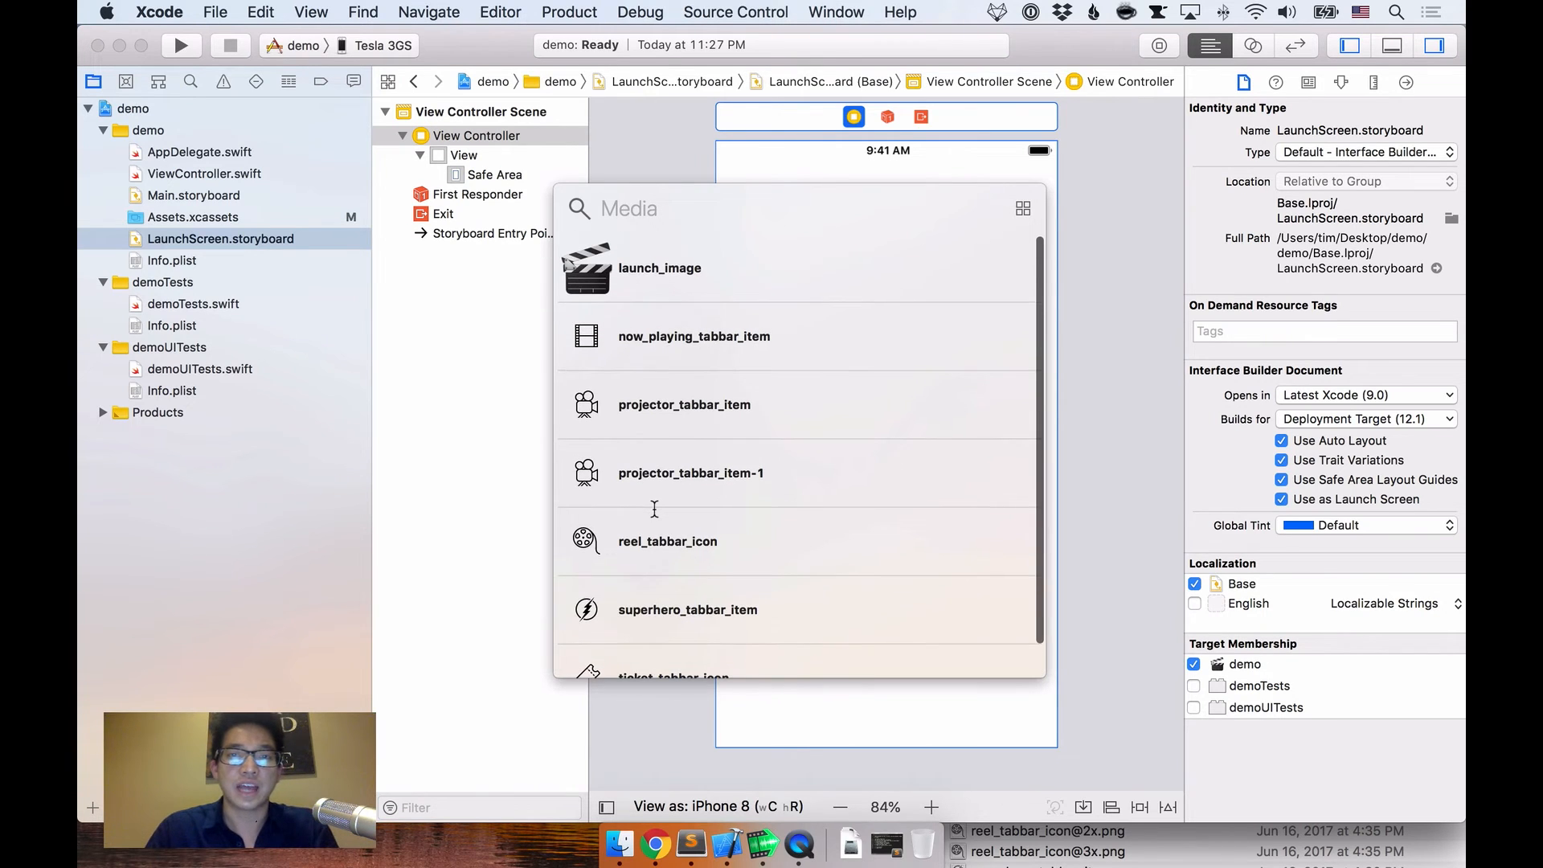
left_click_drag(567, 263, 646, 561)
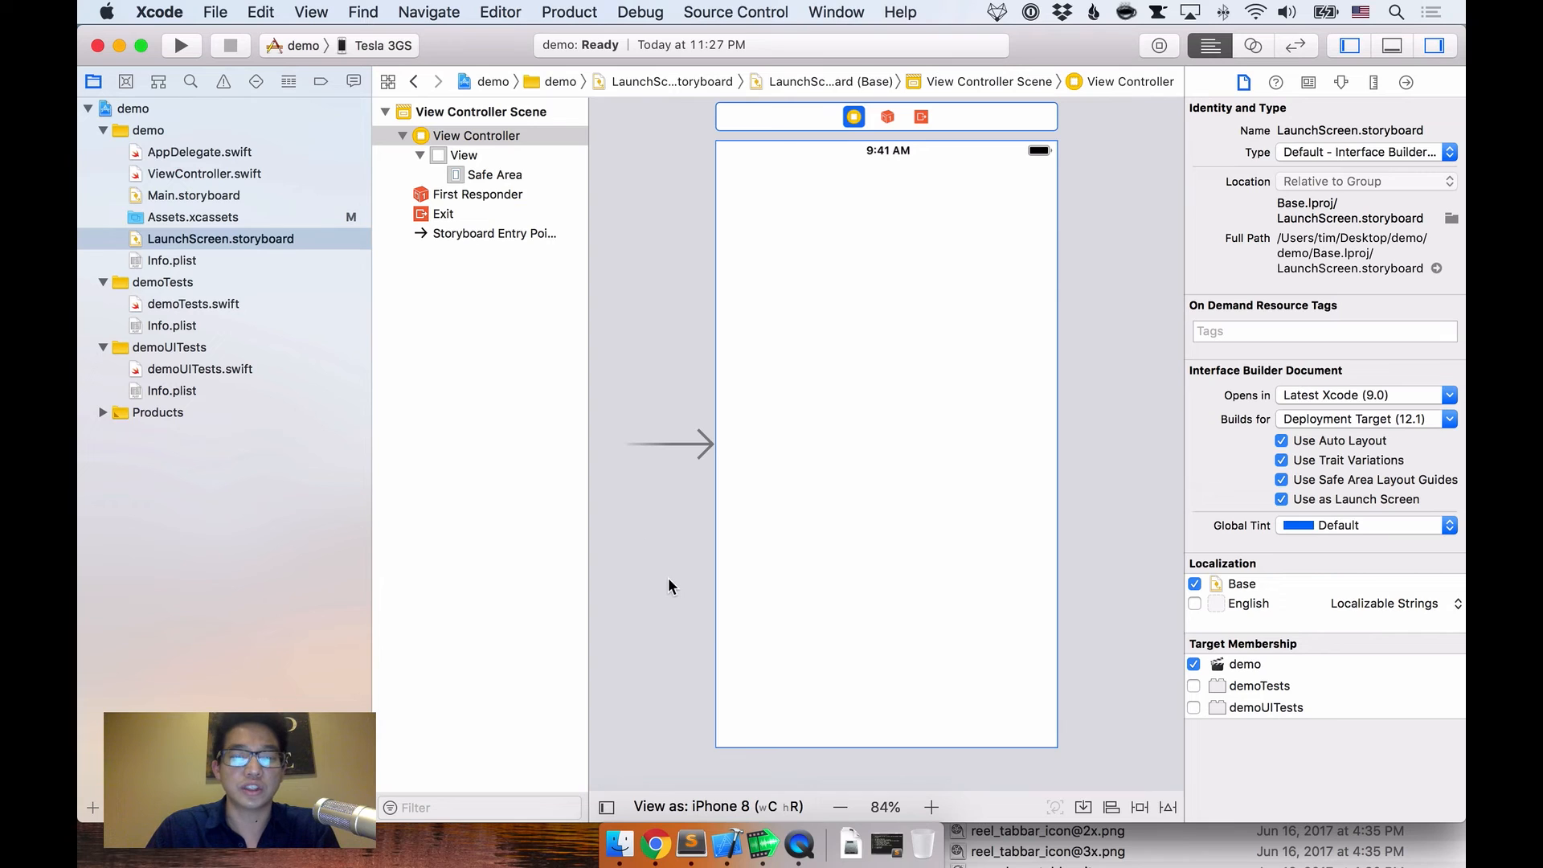
Step: Place launch_image from the media library on the launch screen, horizontally centred and slightly above the middle
key("super+shift+m")
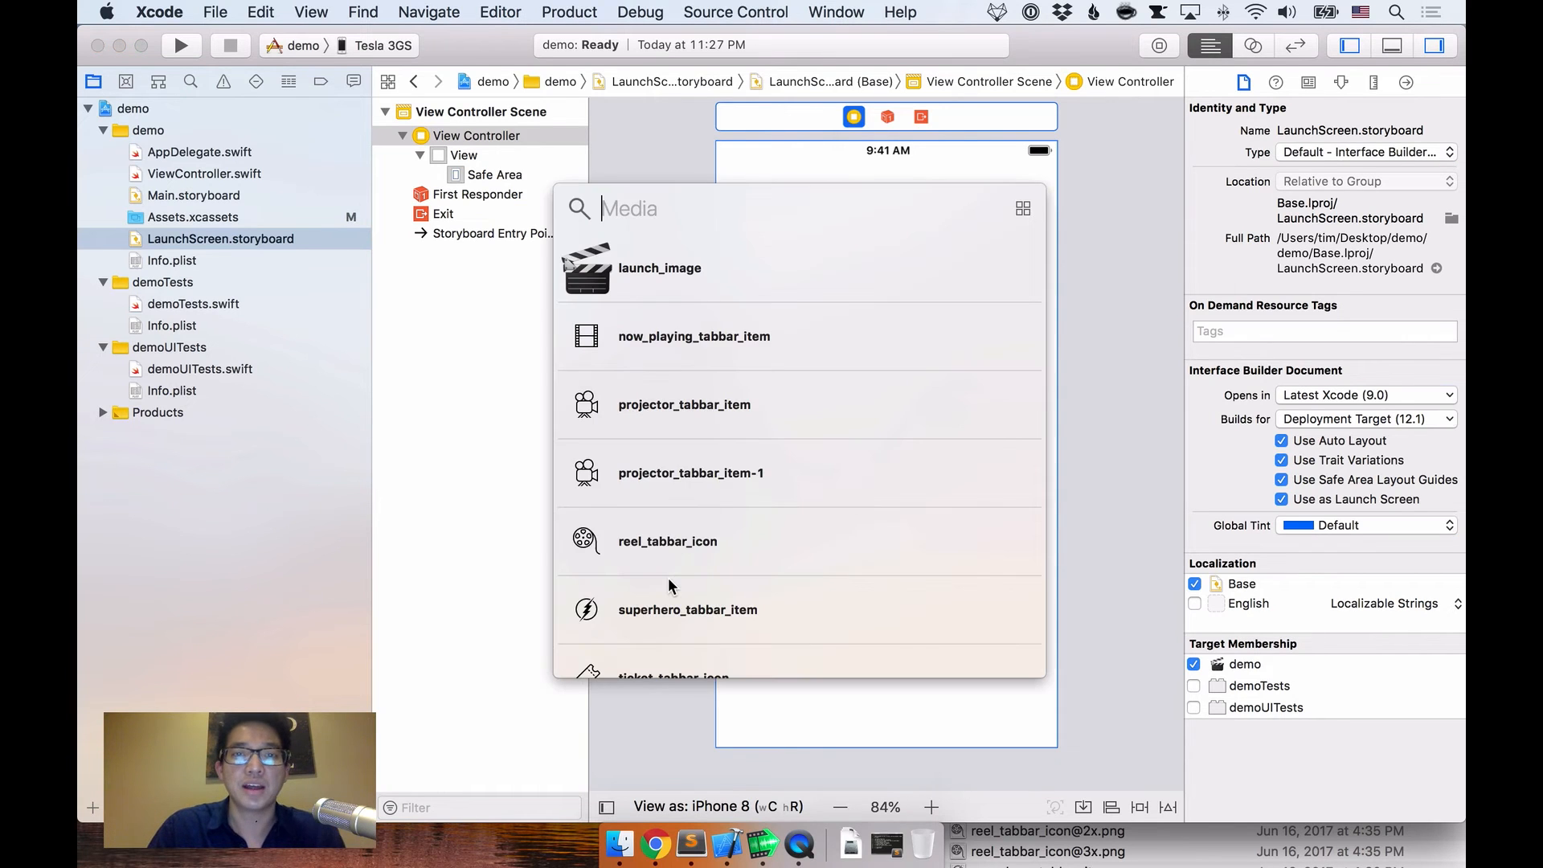
left_click_drag(820, 239, 565, 348)
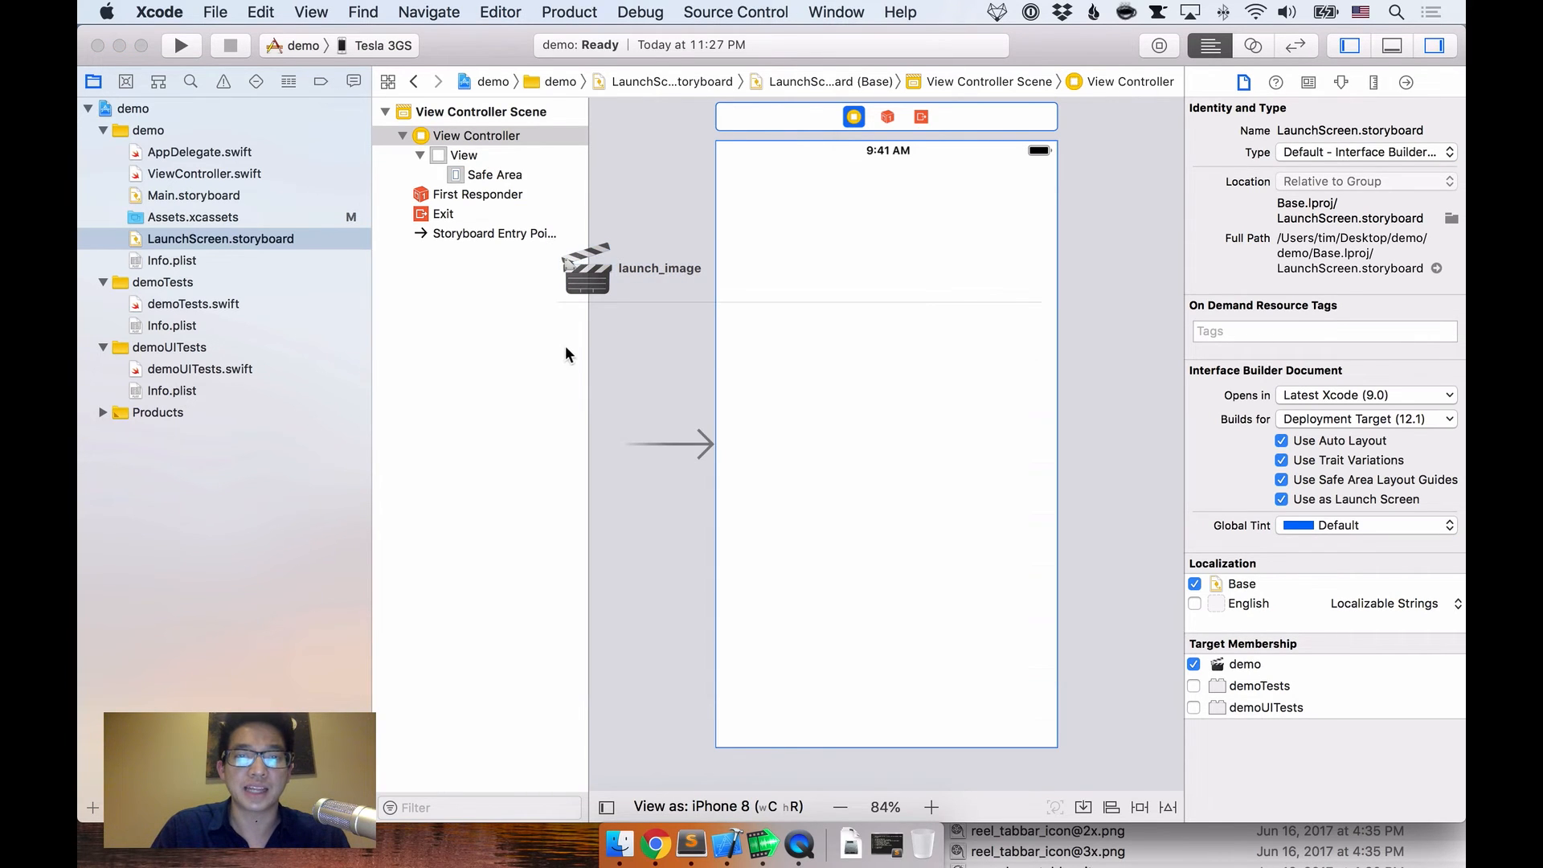
left_click_drag(735, 325, 889, 404)
left_click(1002, 434)
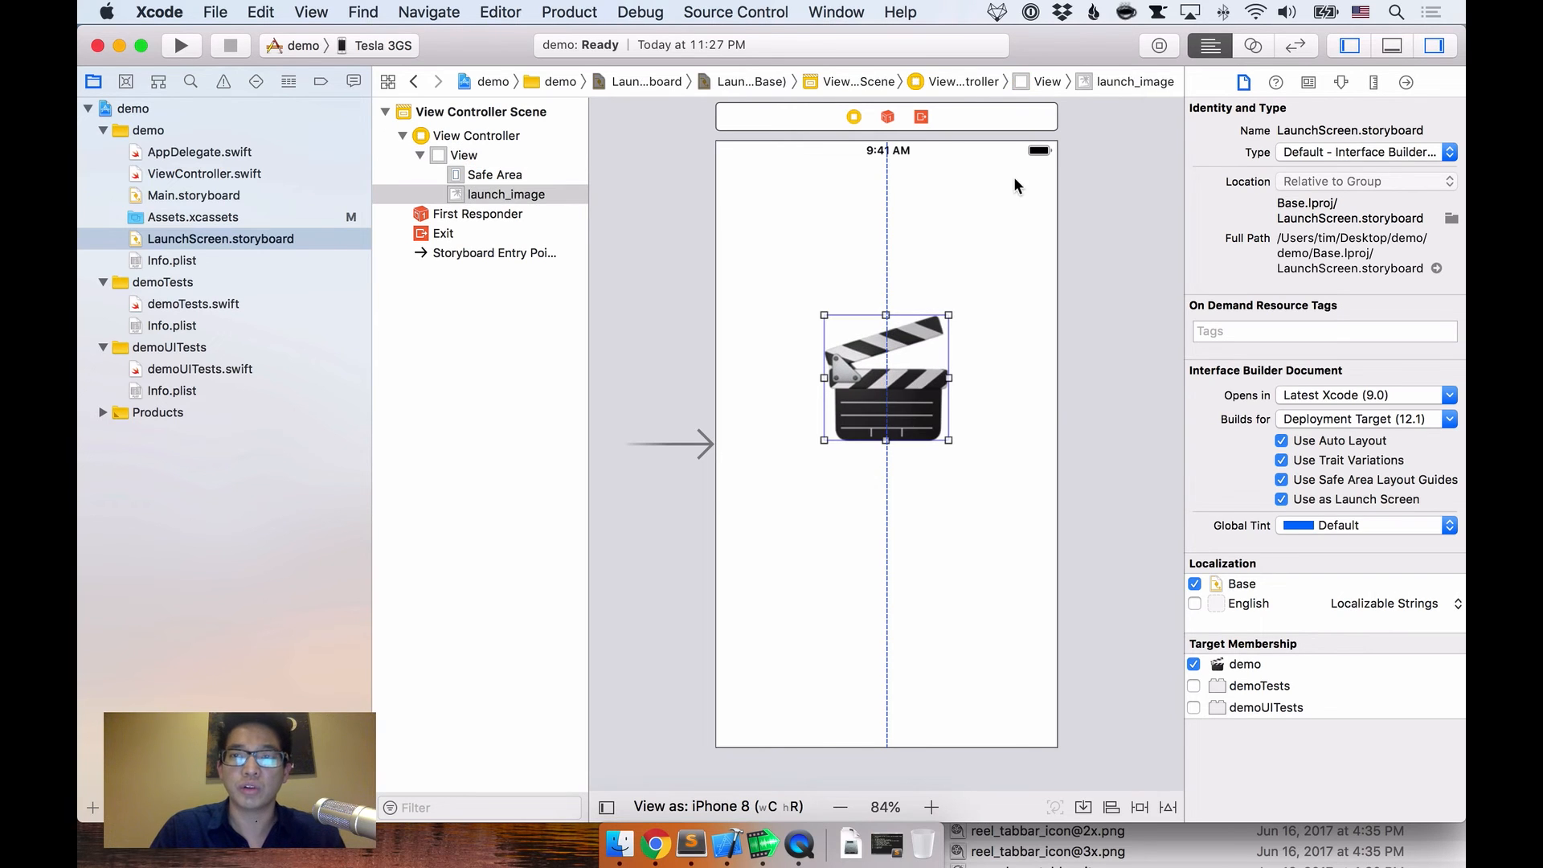
Step: Find Image View in the object library and add one to the launch screen below the clapperboard image
left_click(1161, 49)
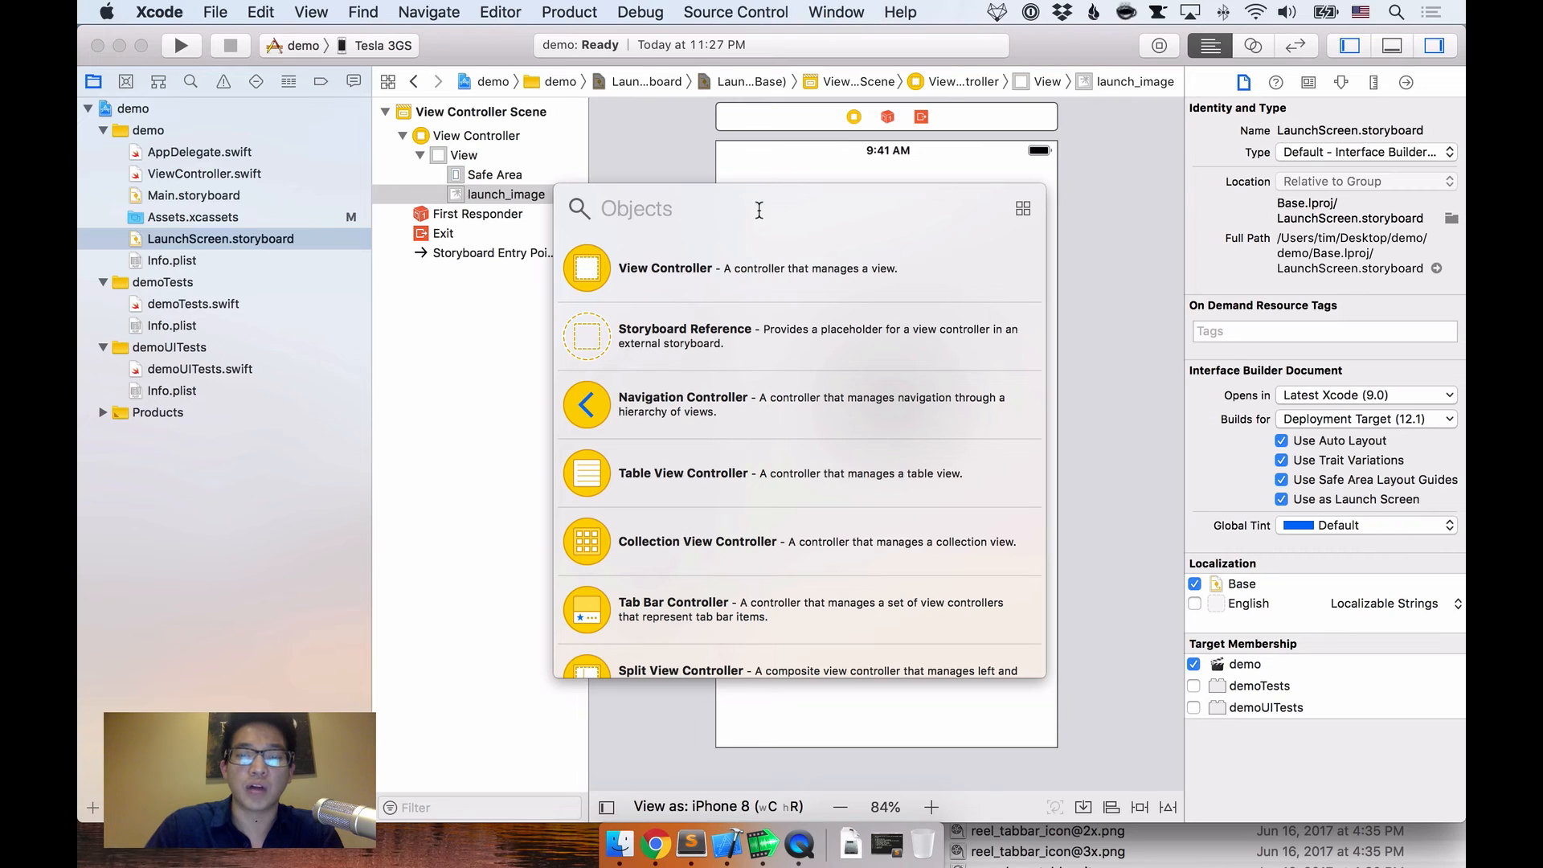
type("imag")
left_click_drag(586, 274, 842, 591)
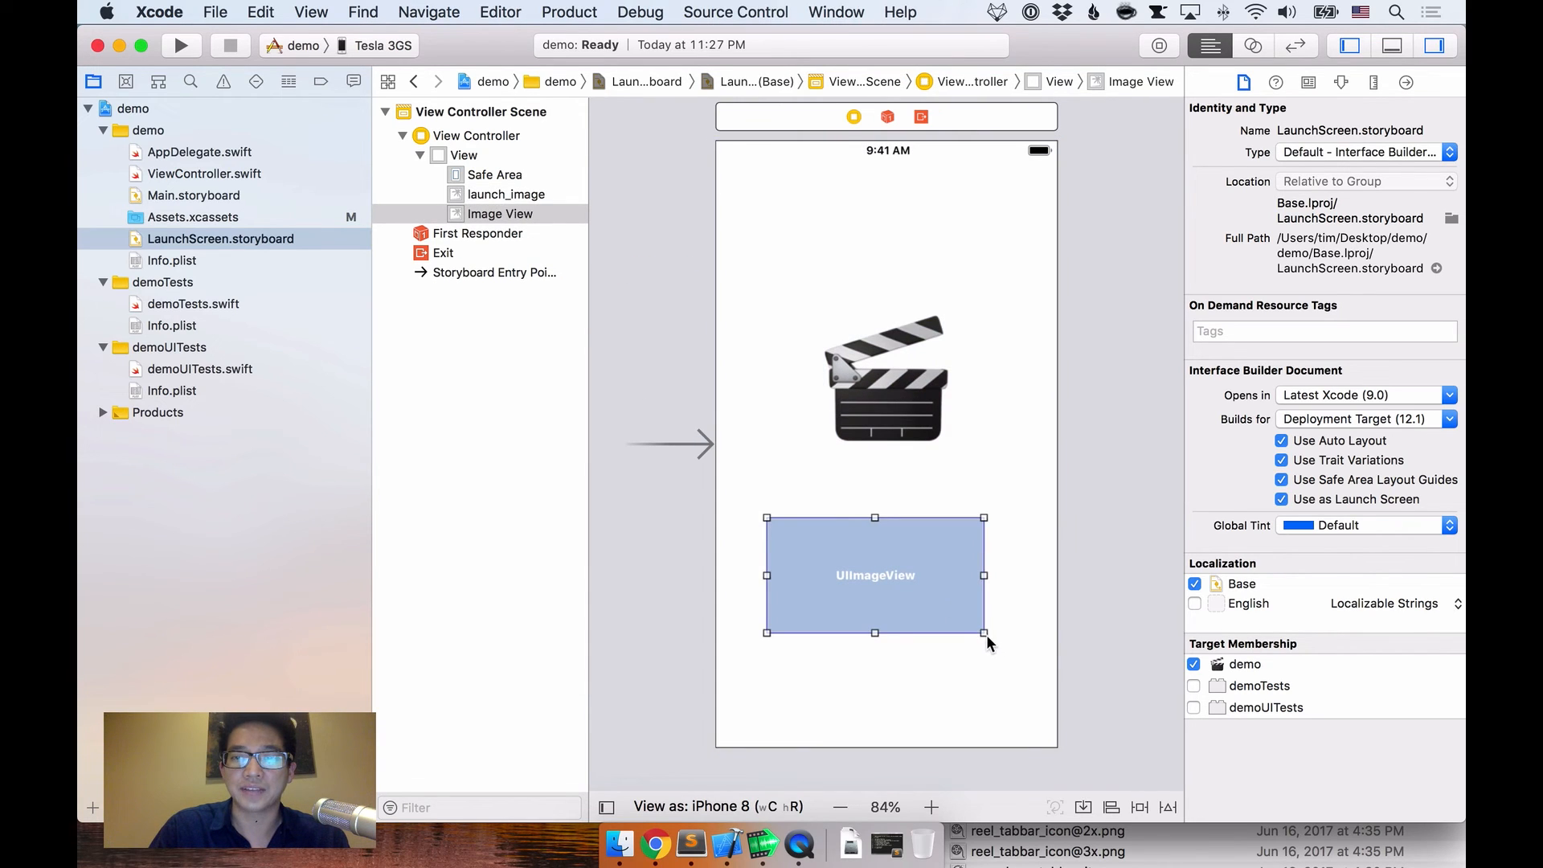
left_click_drag(986, 636, 929, 667)
left_click(944, 608)
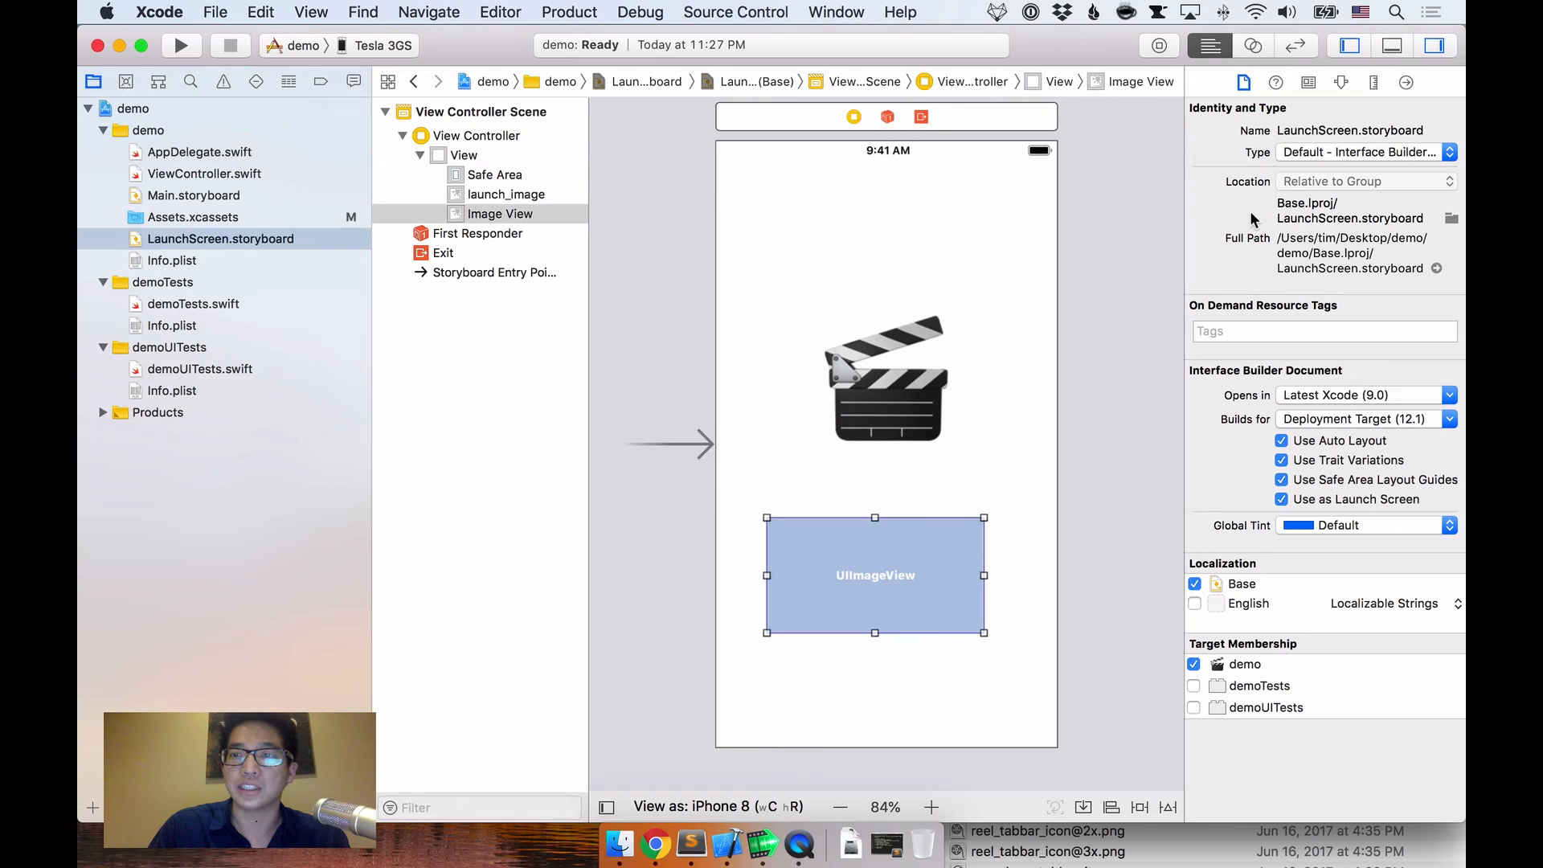
Step: Set the new image view's image to launch_image
left_click(1341, 82)
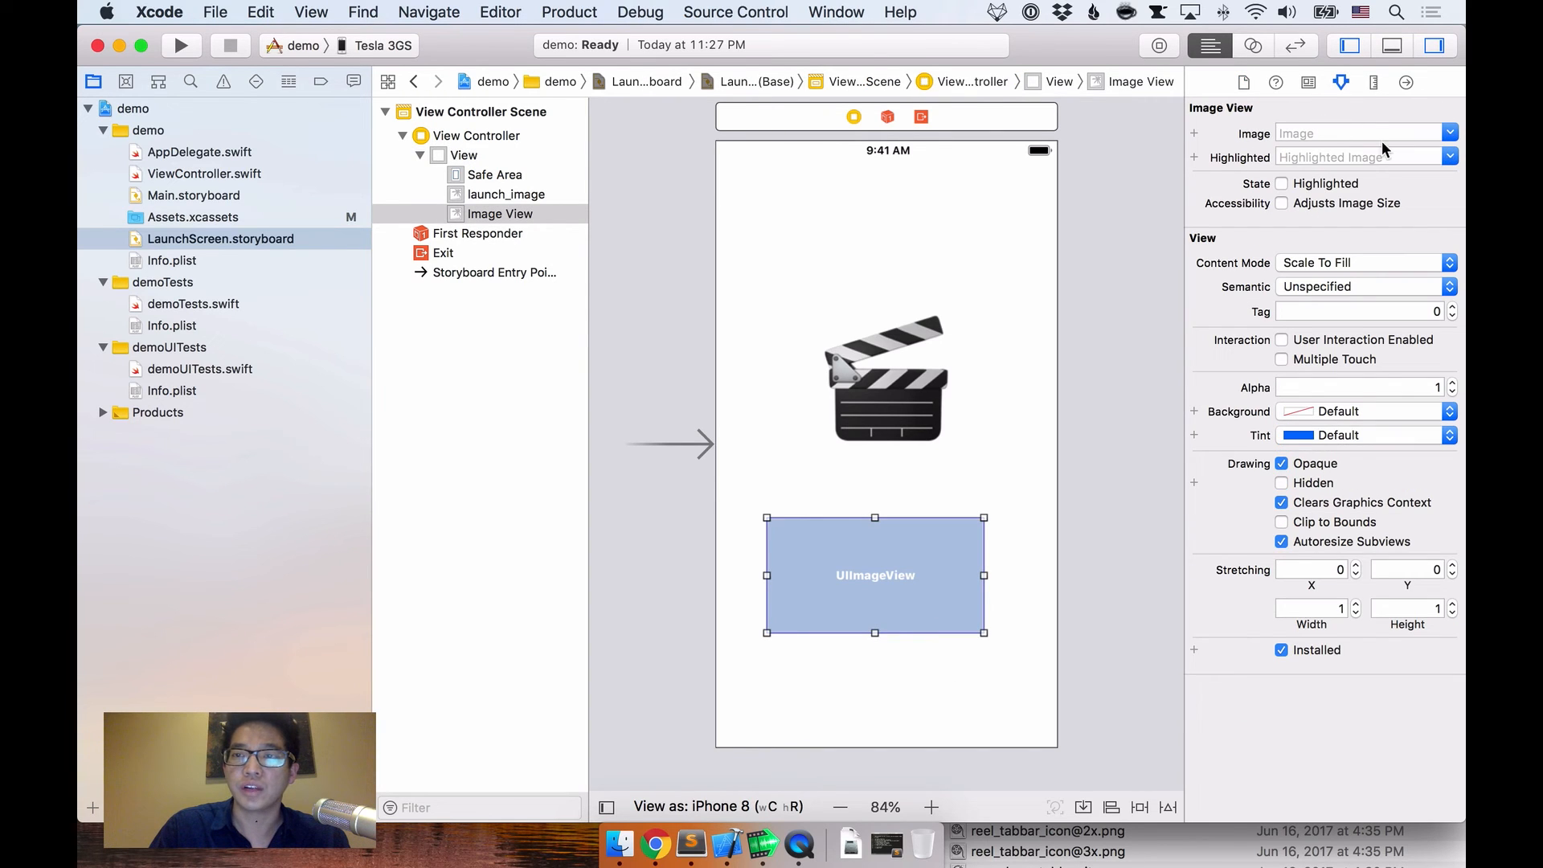
left_click(1452, 133)
scroll(1381, 170, "down", 2)
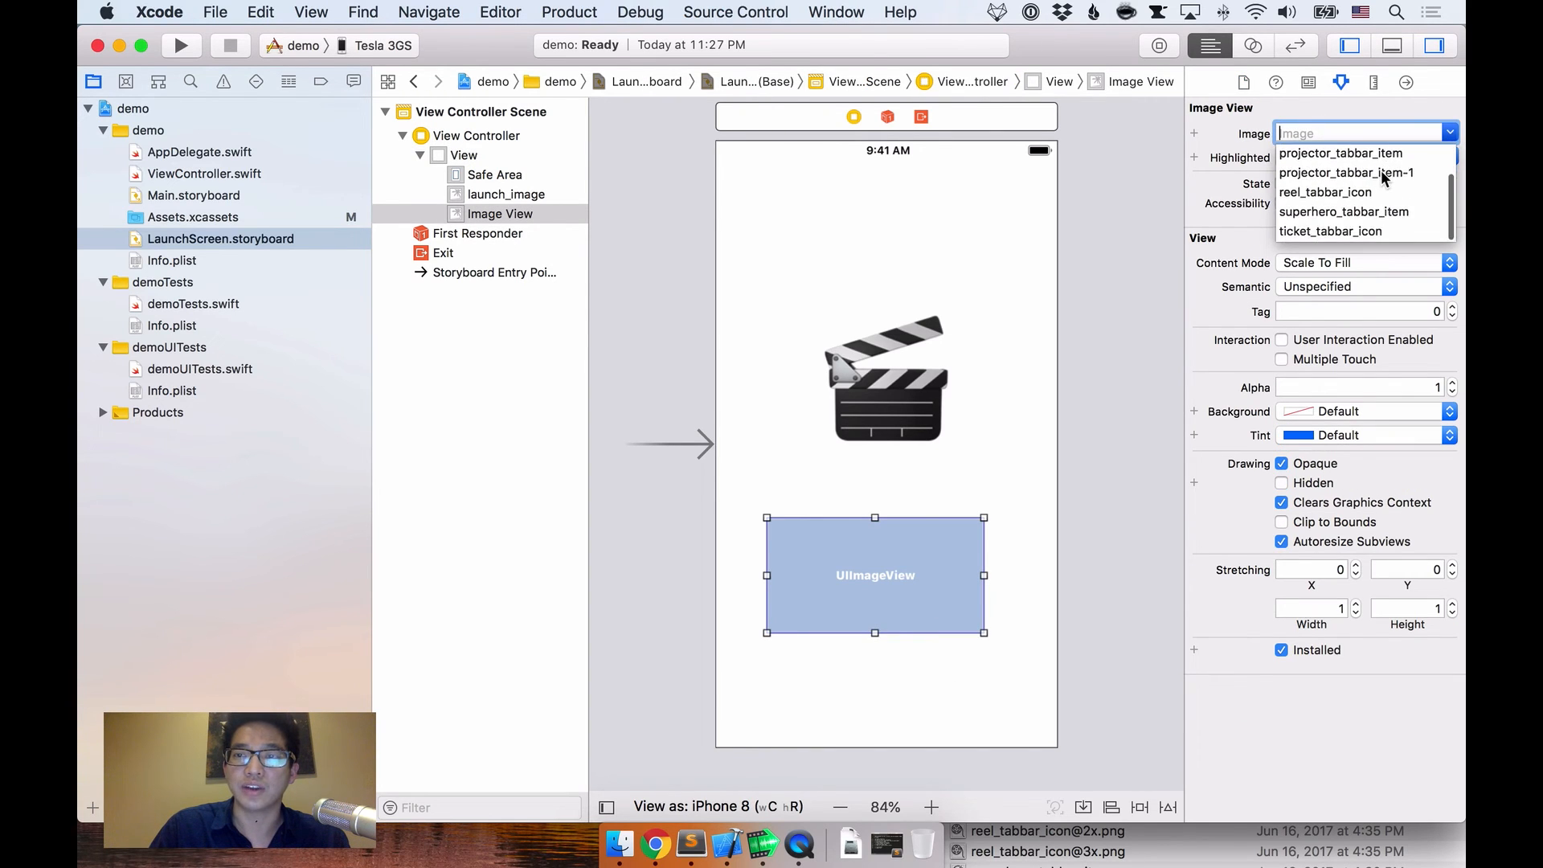
scroll(1381, 170, "up", 2)
left_click(1354, 156)
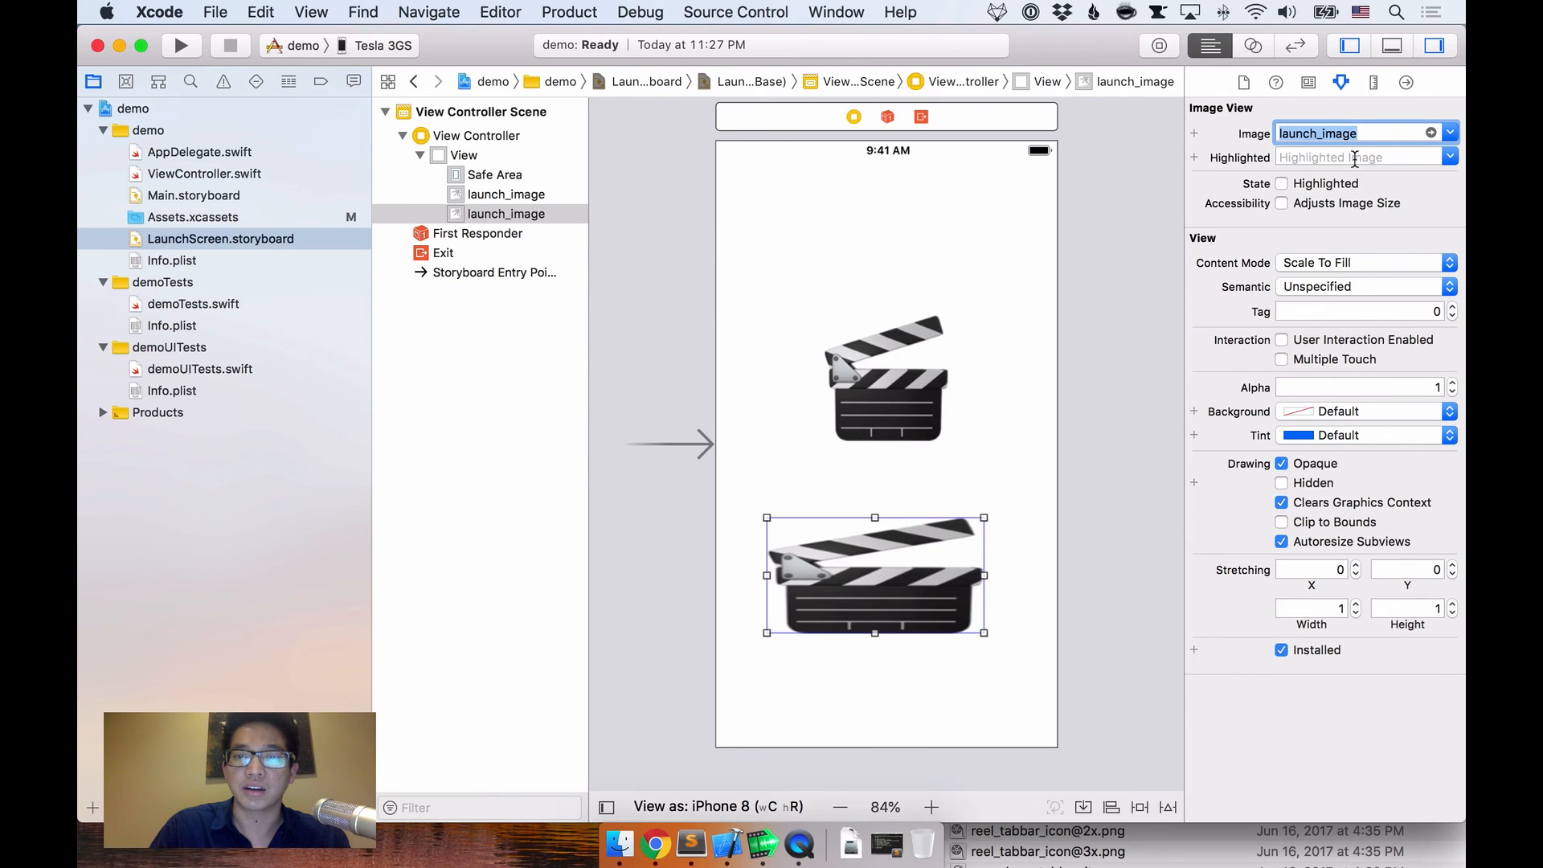
Step: Resize the lower image view, making it taller and then narrower, to reduce the distortion of the clapperboard
left_click_drag(985, 635, 987, 683)
left_click(888, 369)
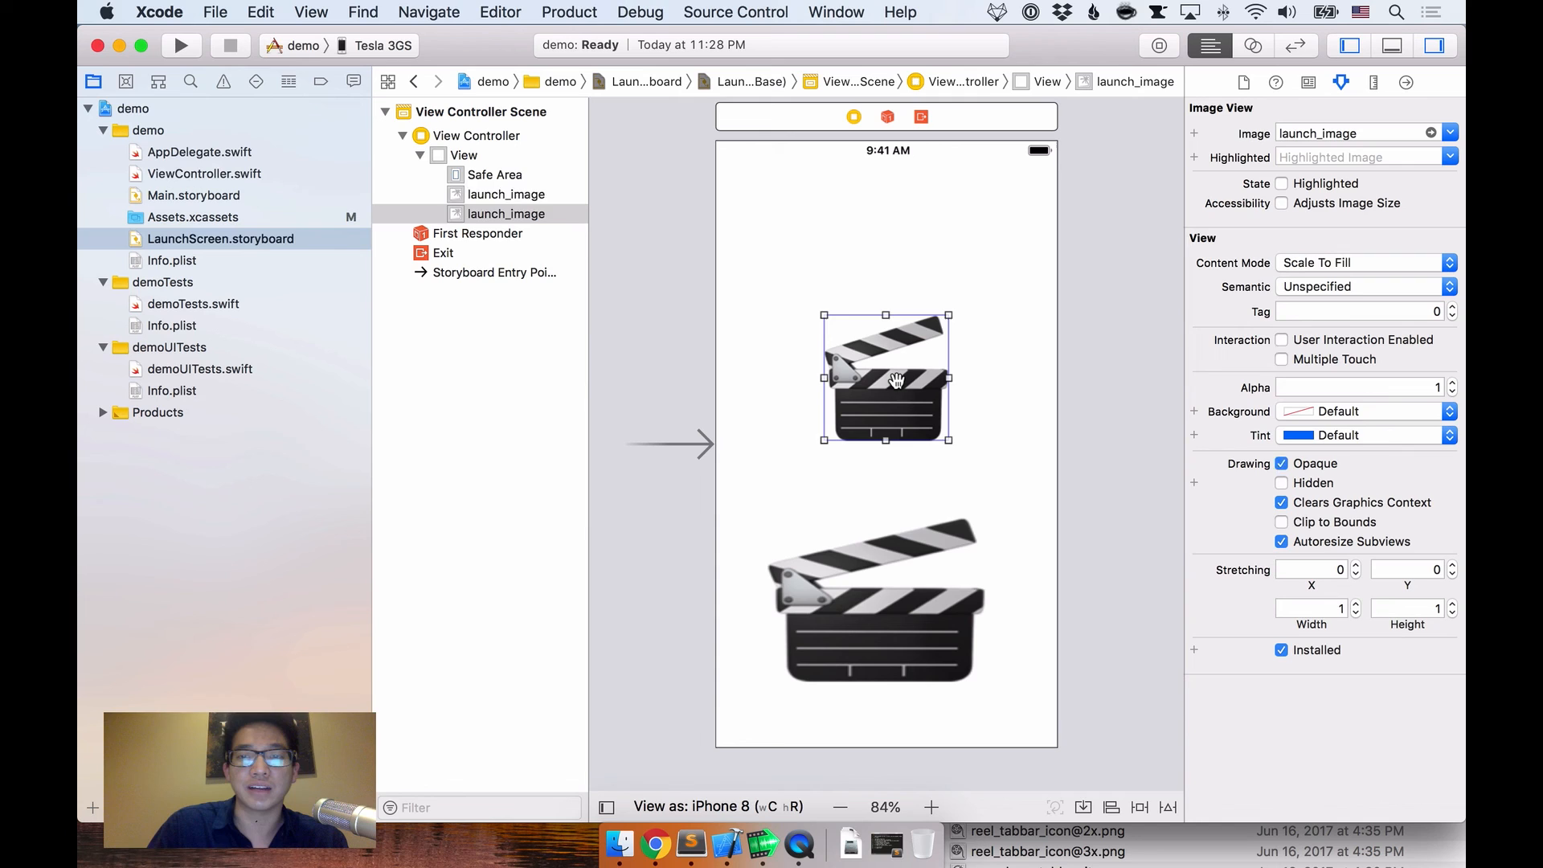
left_click(958, 559)
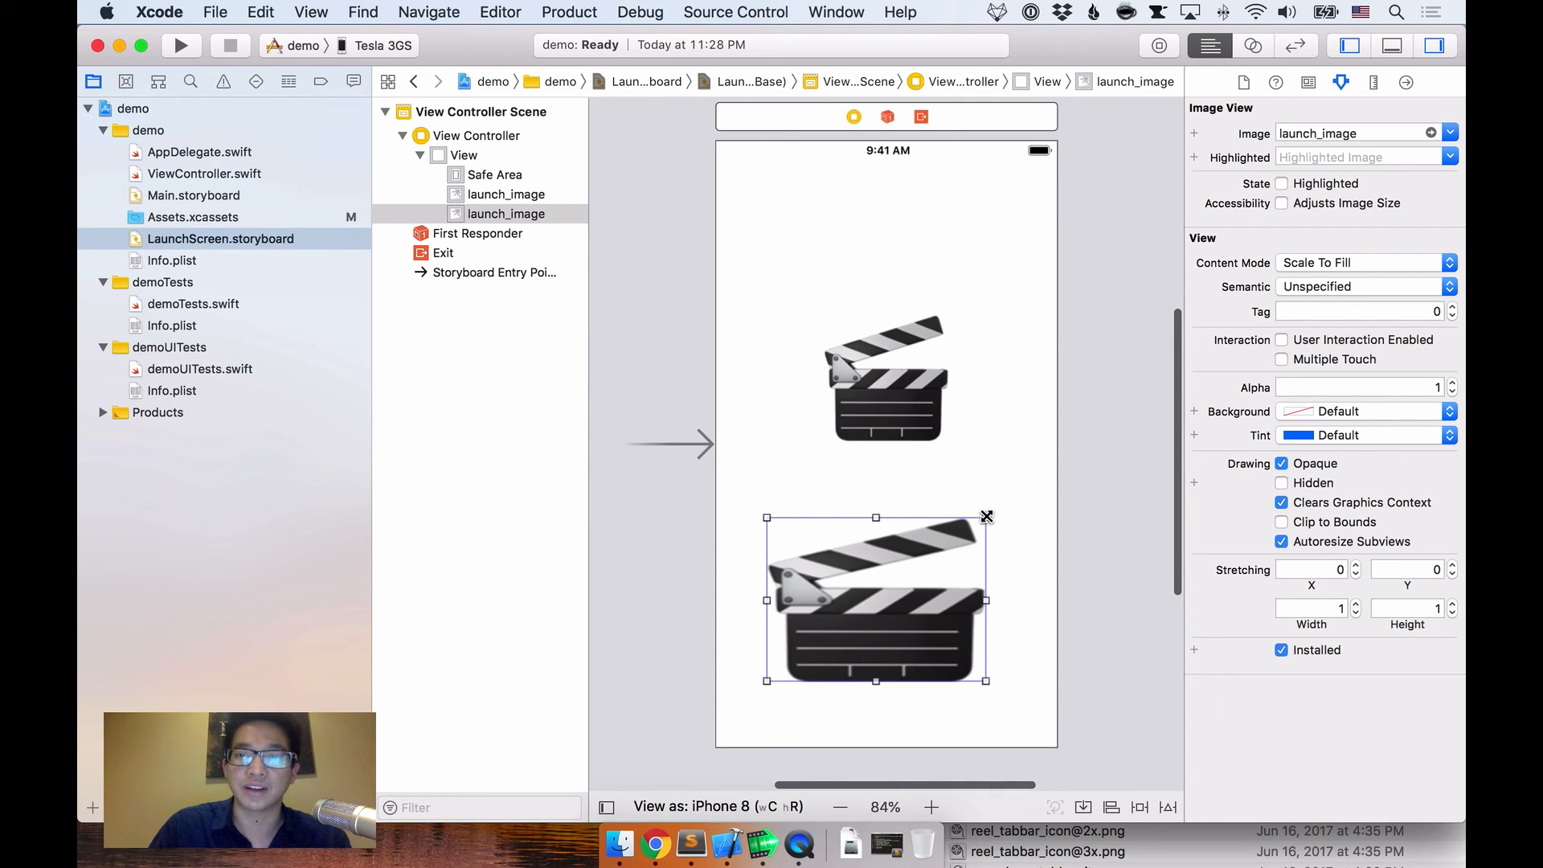
left_click_drag(987, 516, 940, 537)
Step: Delete the lower image view and select the remaining launch_image on the launch screen
left_click(898, 634)
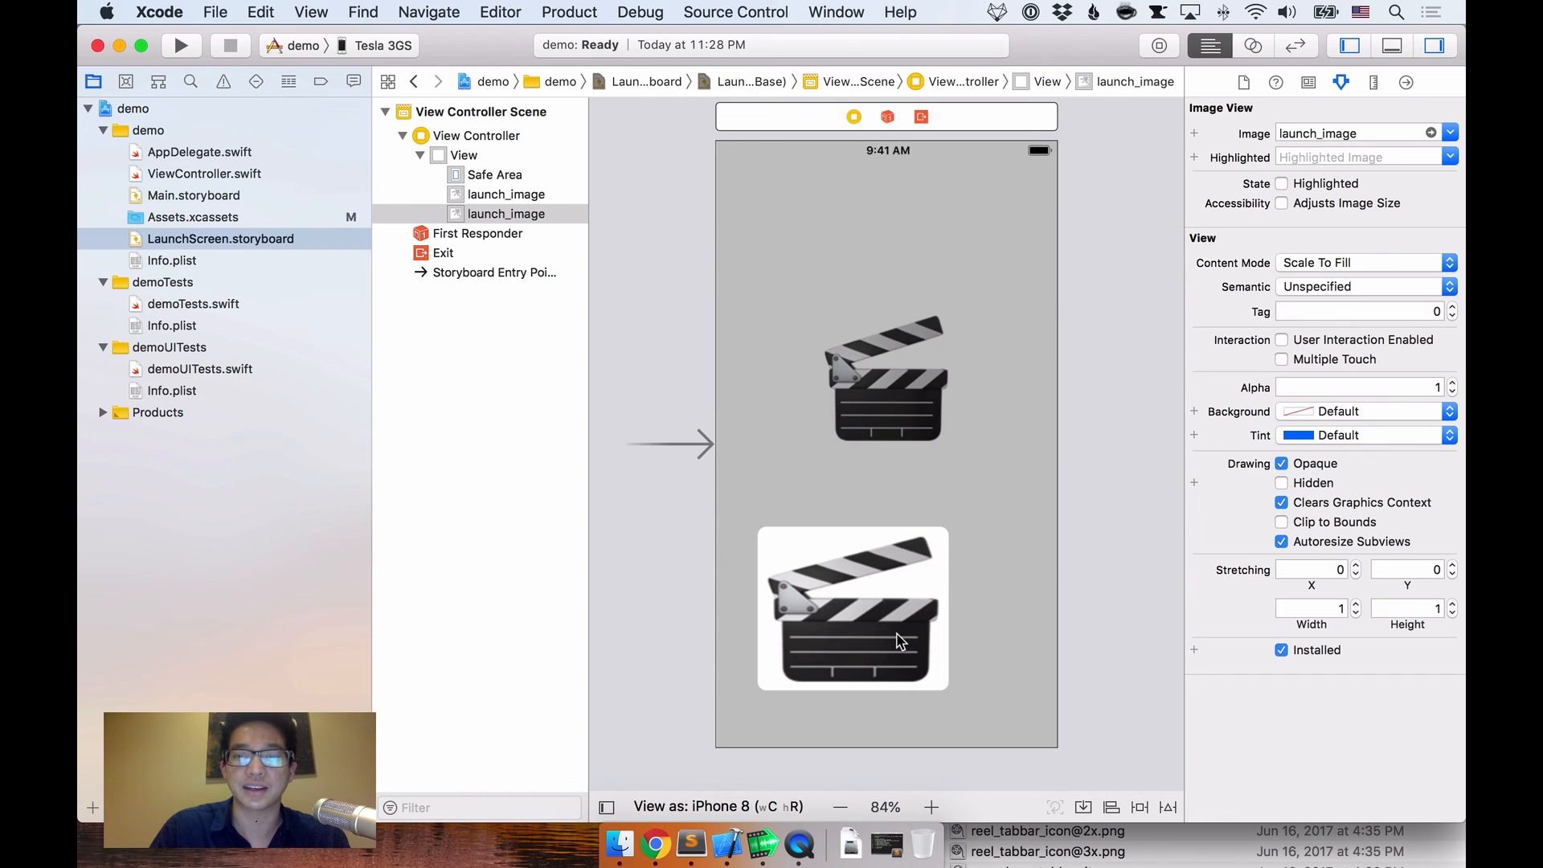
key("Delete")
left_click(953, 503)
left_click(897, 417)
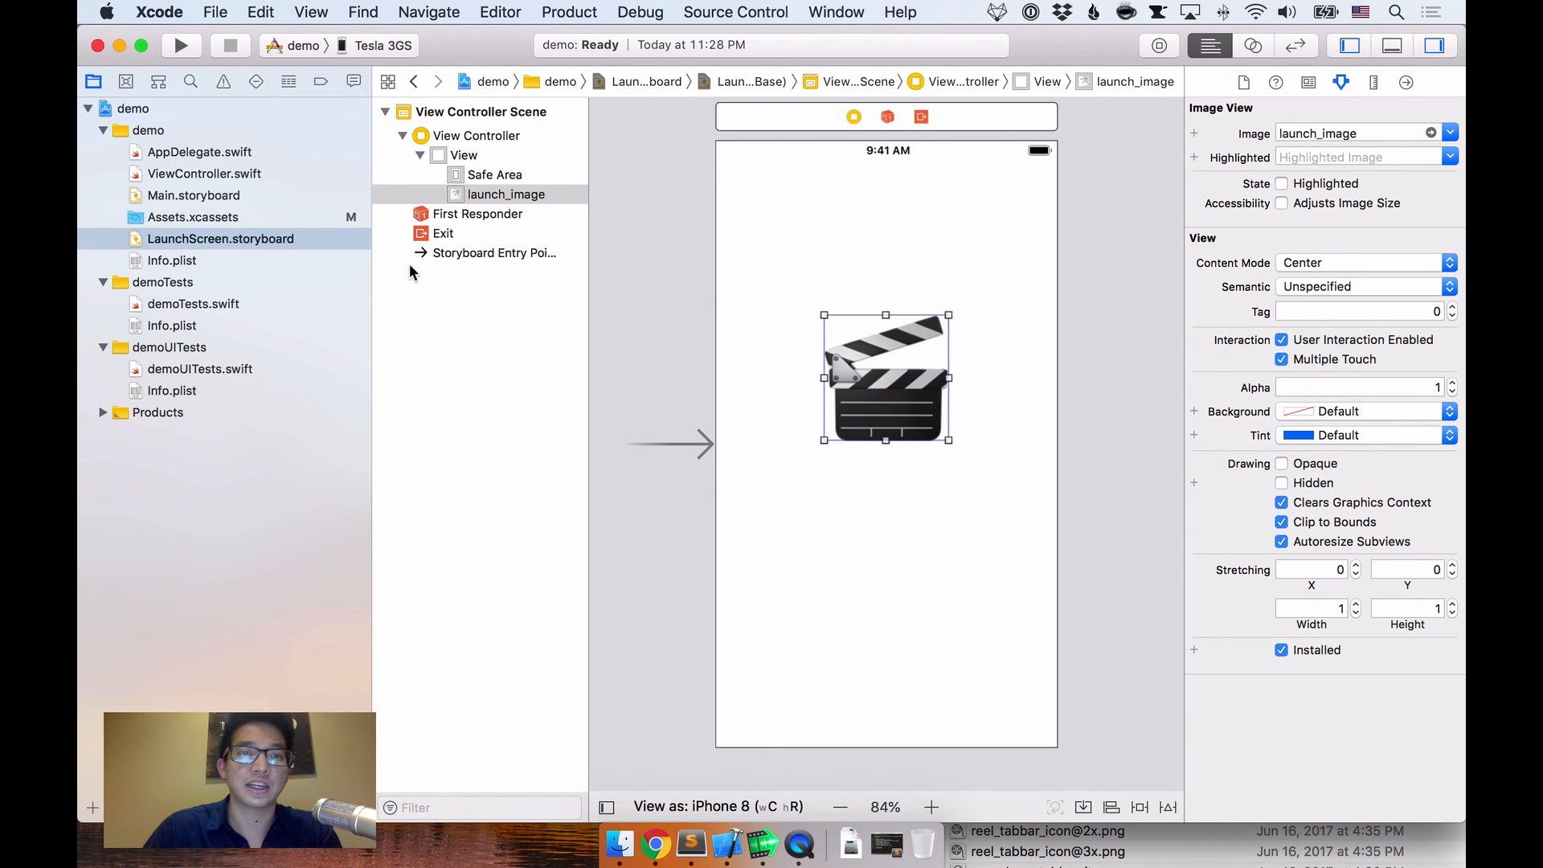
Step: Open Main.storyboard from the demo project group
left_click(382, 46)
left_click(676, 312)
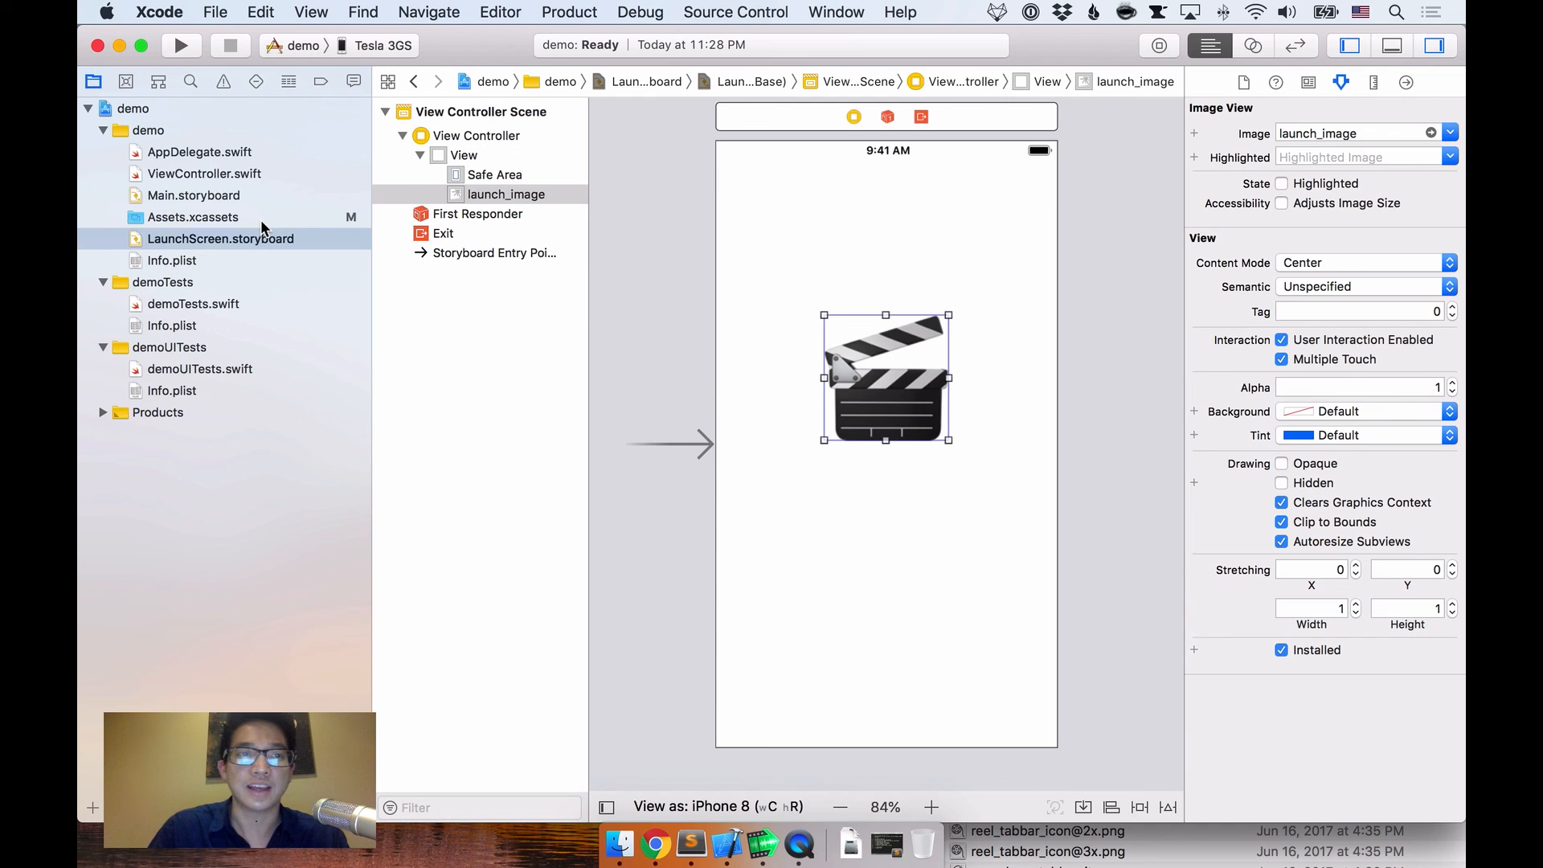
left_click(228, 198)
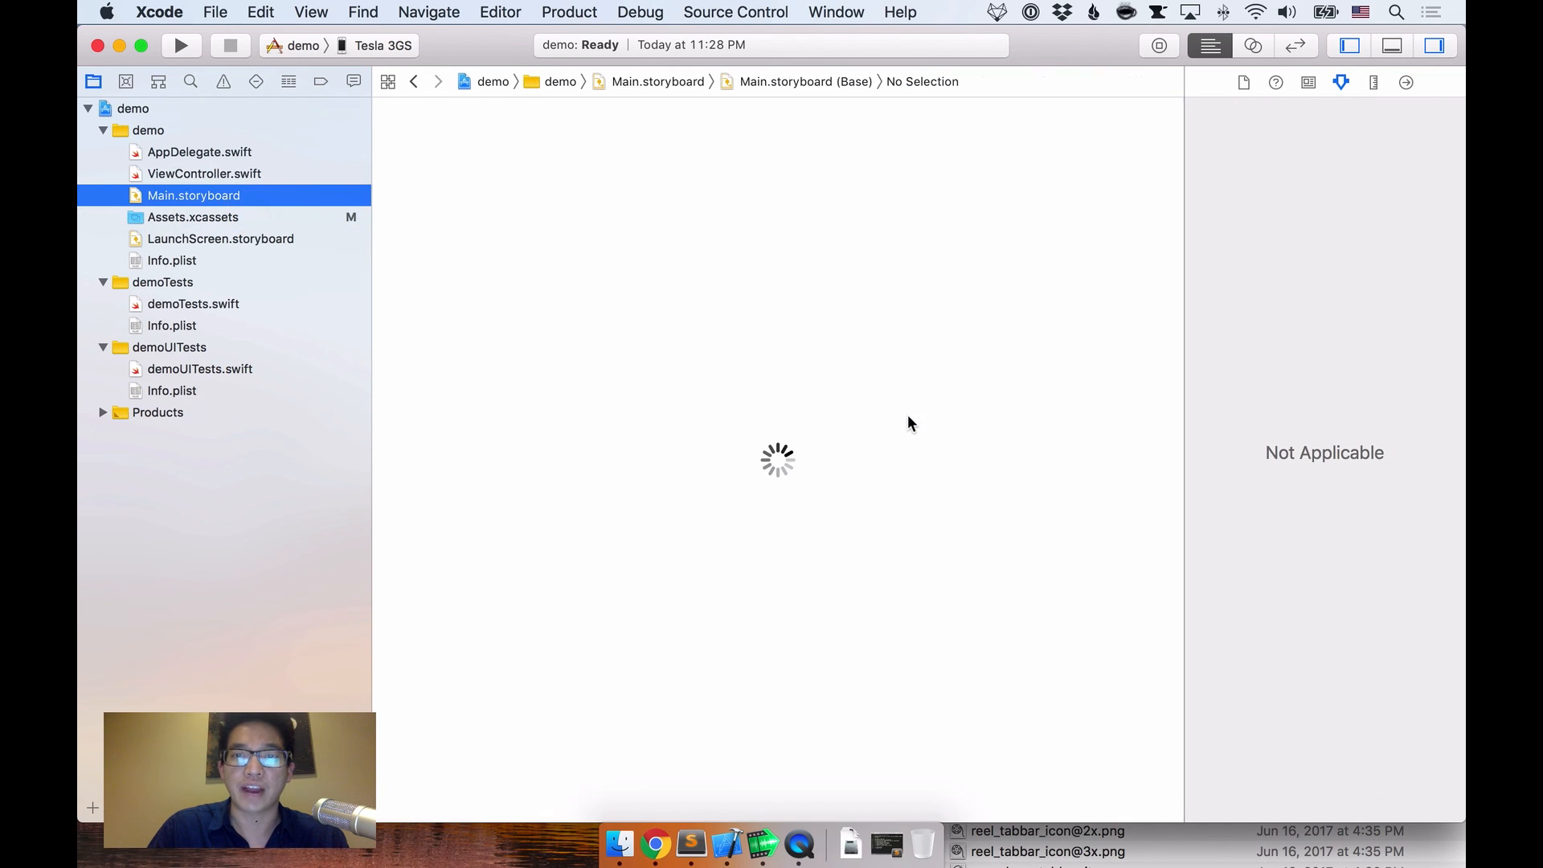